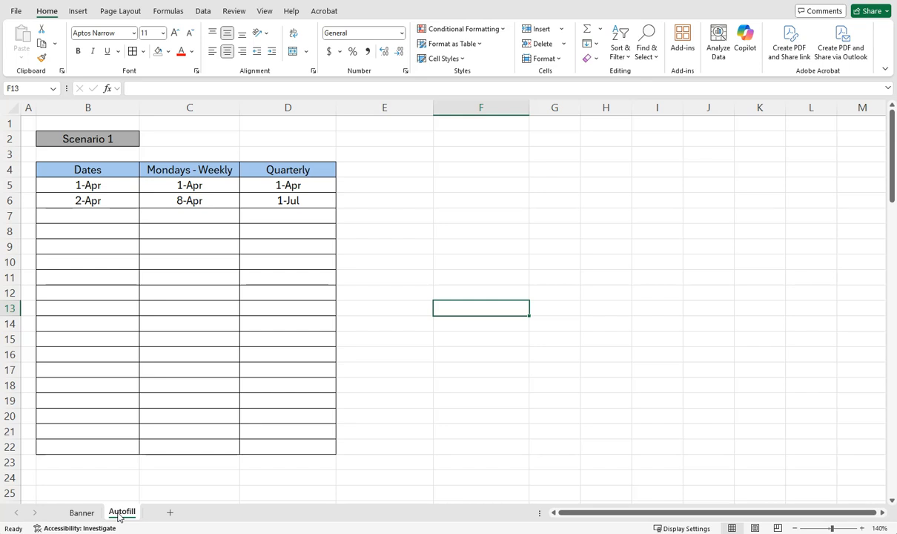
Autofill the Dates column of Scenario 1 from 2-Apr in B6 down to B22 with consecutive daily dates.
{"action": "left_click", "coordinate": [454, 168]}
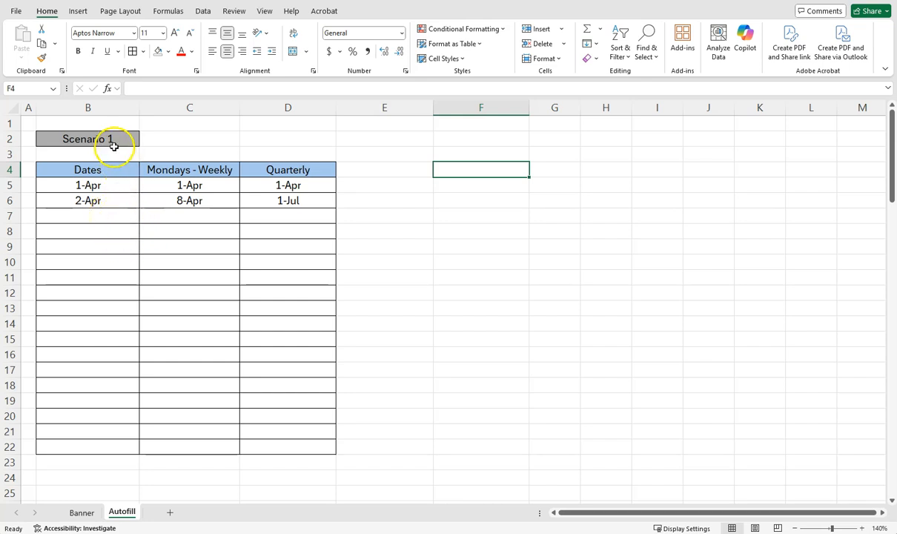
{"action": "left_click", "coordinate": [119, 171]}
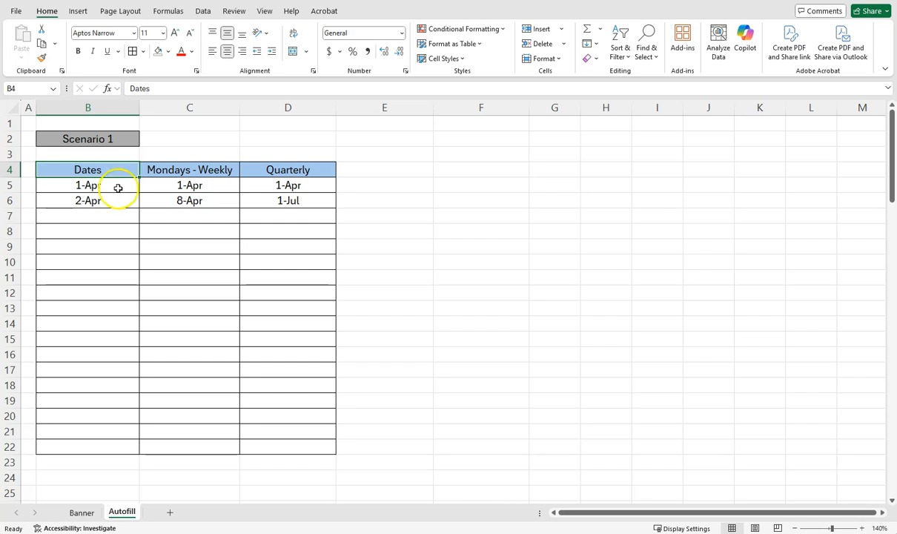
{"action": "left_click", "coordinate": [110, 187]}
{"action": "left_click", "coordinate": [107, 200]}
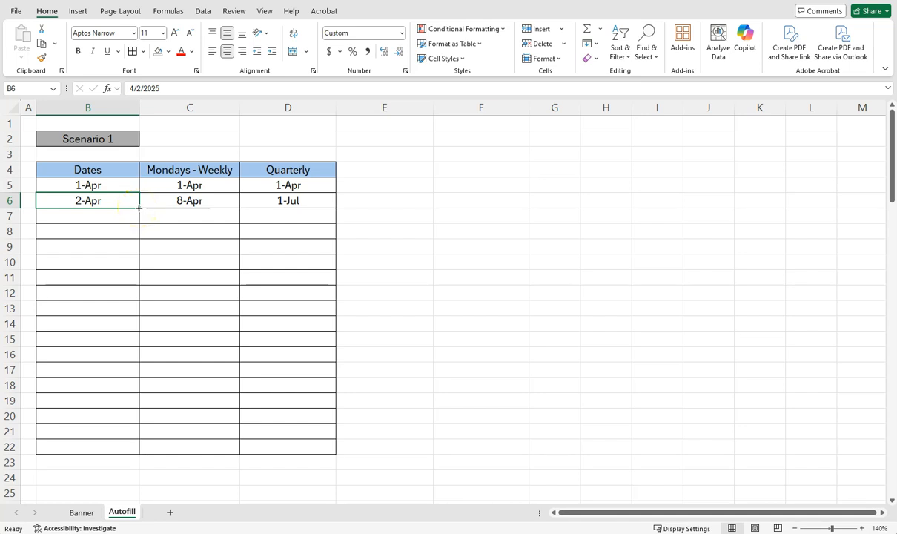
{"action": "left_click_drag", "start_coordinate": [138, 206], "coordinate": [138, 449]}
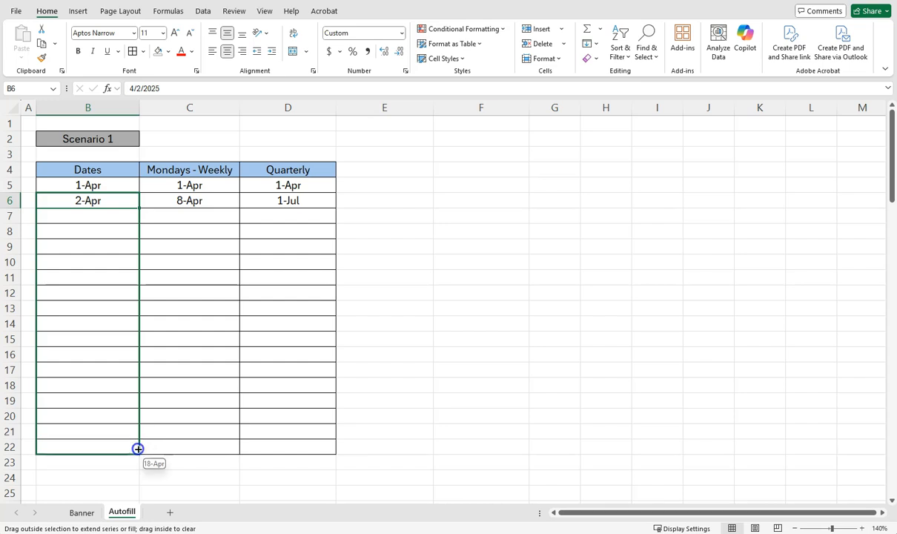
{"action": "left_click_drag", "start_coordinate": [138, 449], "coordinate": [138, 449]}
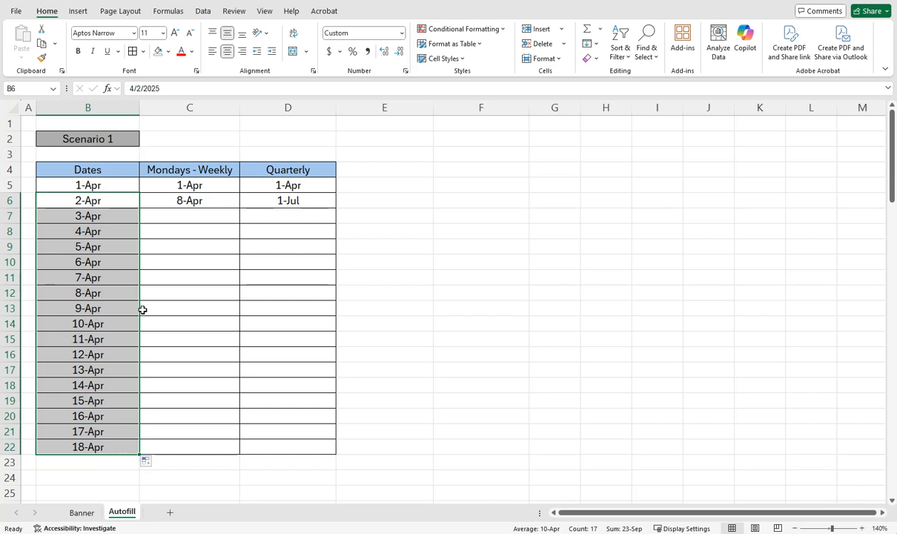
{"action": "left_click", "coordinate": [111, 344]}
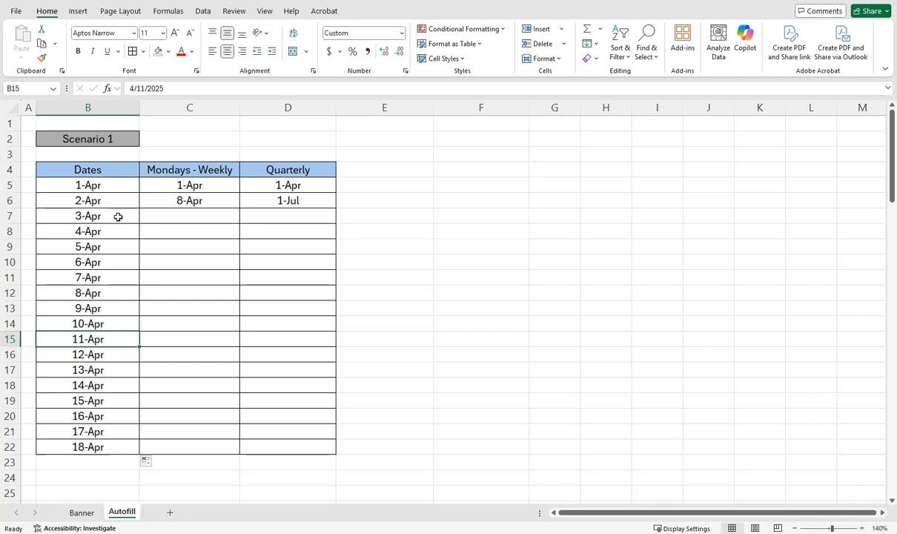
{"action": "left_click", "coordinate": [119, 448]}
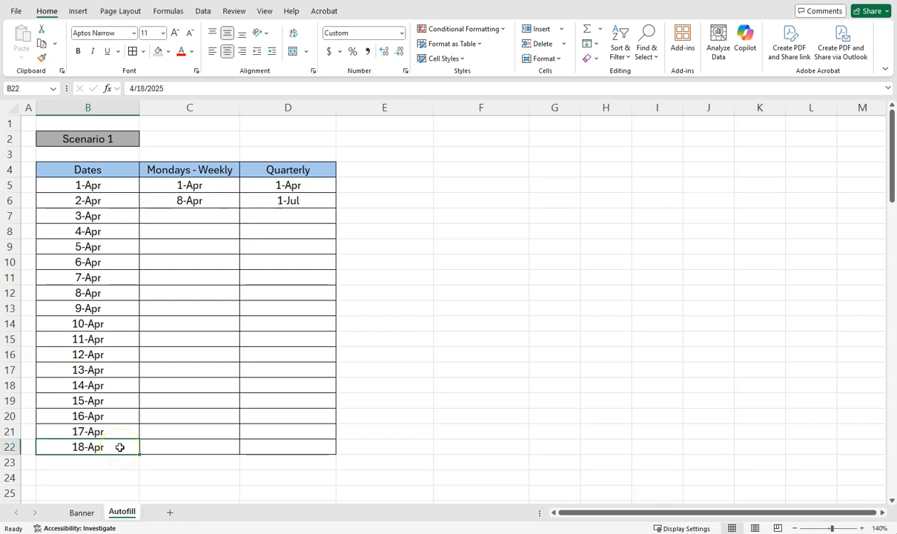
Autofill the Mondays - Weekly column from the dates in C5:C6 down to C22 in weekly intervals.
{"action": "left_click", "coordinate": [208, 171]}
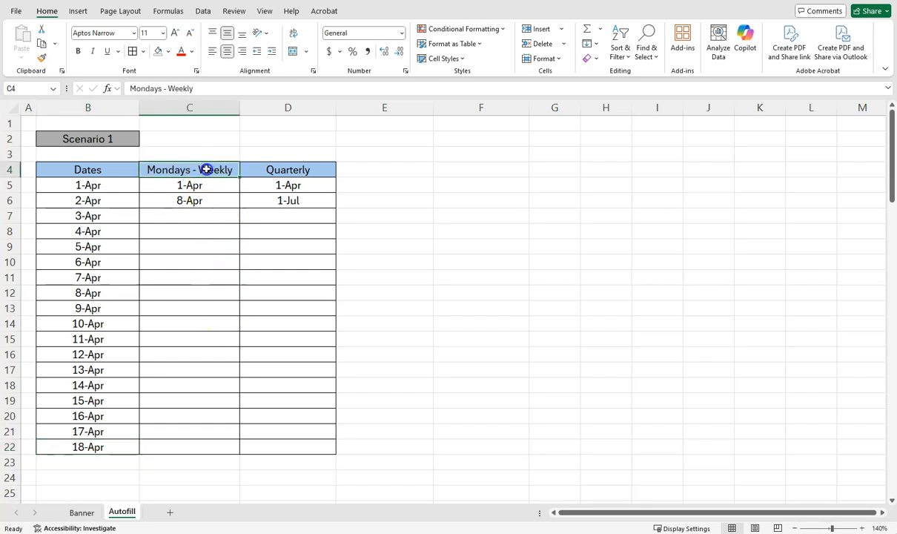
{"action": "left_click", "coordinate": [223, 186]}
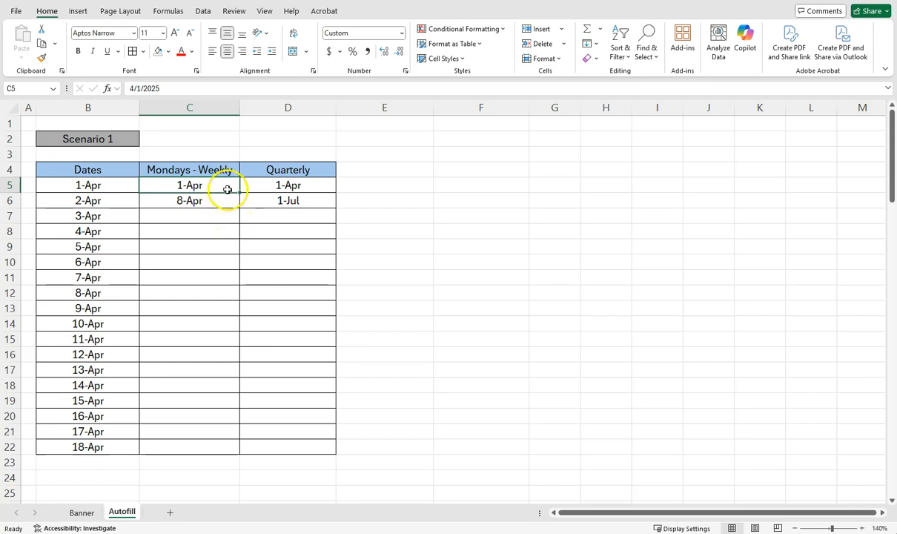
{"action": "key", "text": "shift+Down"}
{"action": "left_click_drag", "start_coordinate": [224, 187], "coordinate": [223, 187]}
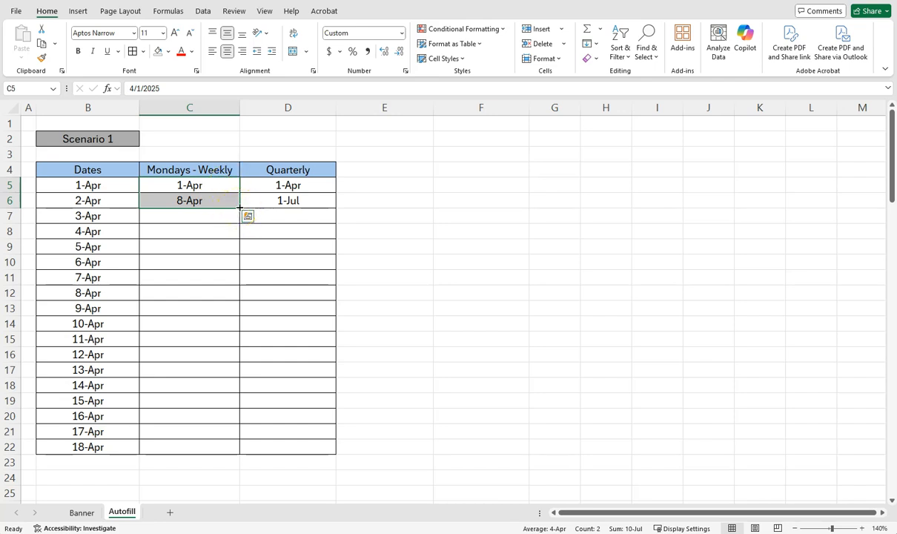
{"action": "left_click_drag", "start_coordinate": [239, 207], "coordinate": [232, 448]}
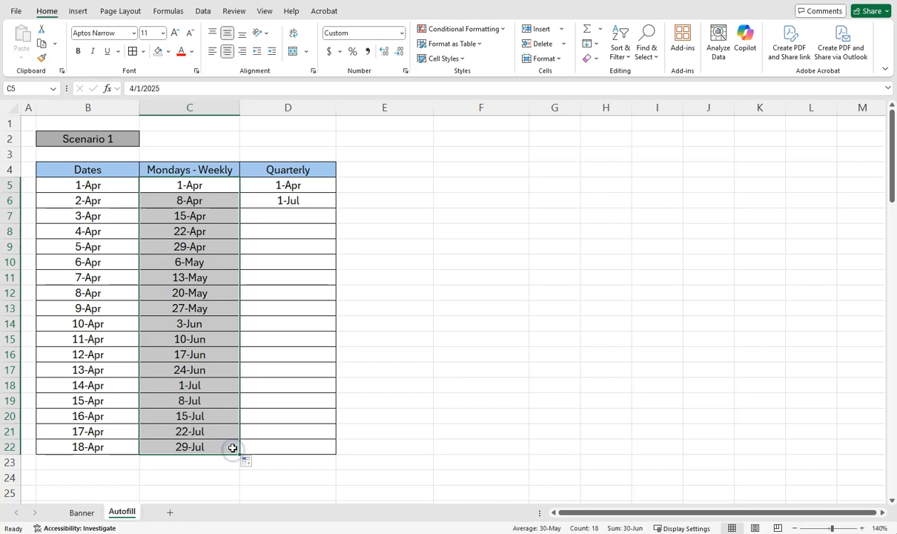
Check the filled dates in the Mondays - Weekly column for the seven-day interval.
{"action": "left_click", "coordinate": [218, 227]}
{"action": "left_click", "coordinate": [219, 216]}
{"action": "left_click", "coordinate": [216, 232]}
{"action": "left_click", "coordinate": [220, 248]}
{"action": "left_click", "coordinate": [221, 262]}
{"action": "left_click", "coordinate": [221, 280]}
{"action": "left_click", "coordinate": [223, 289]}
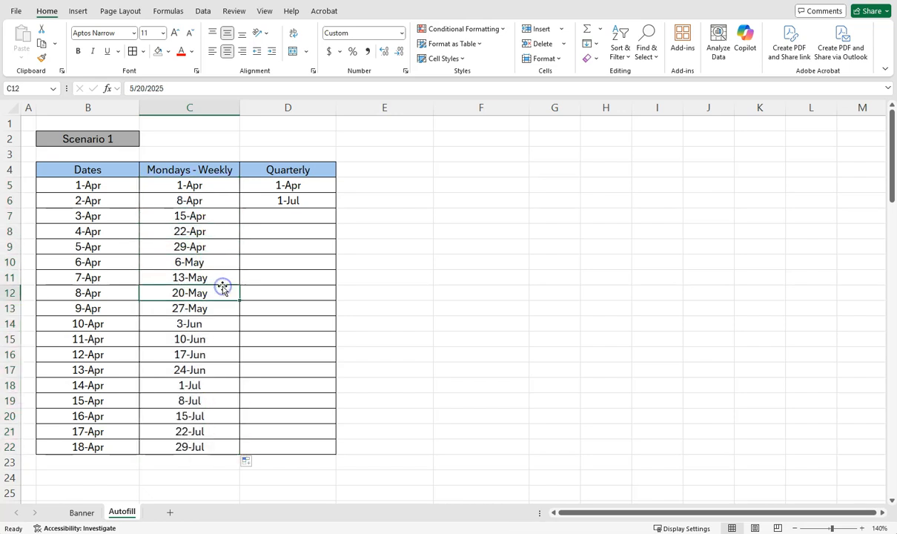
{"action": "left_click", "coordinate": [223, 306]}
{"action": "left_click", "coordinate": [215, 212]}
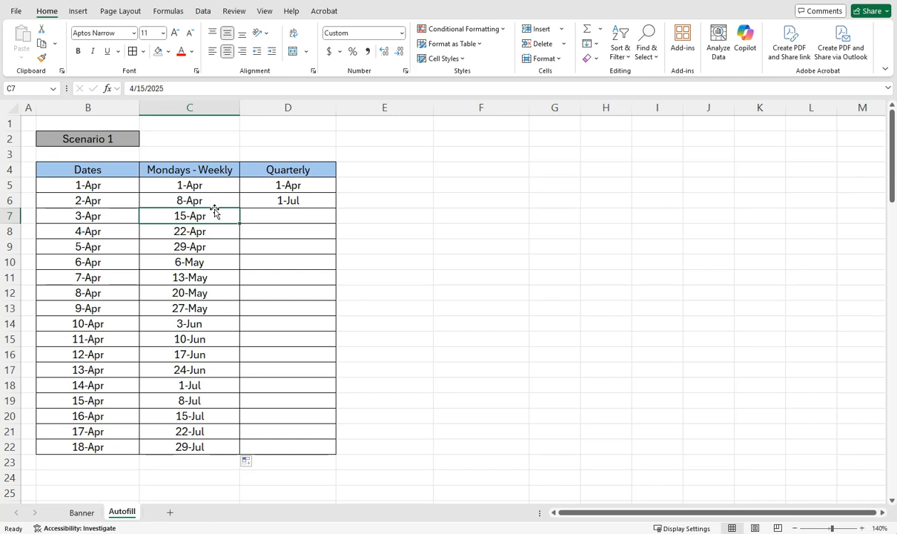
Autofill the Quarterly column from the dates in D5:D6 down to D15 and check the three-month pattern.
{"action": "left_click", "coordinate": [319, 170]}
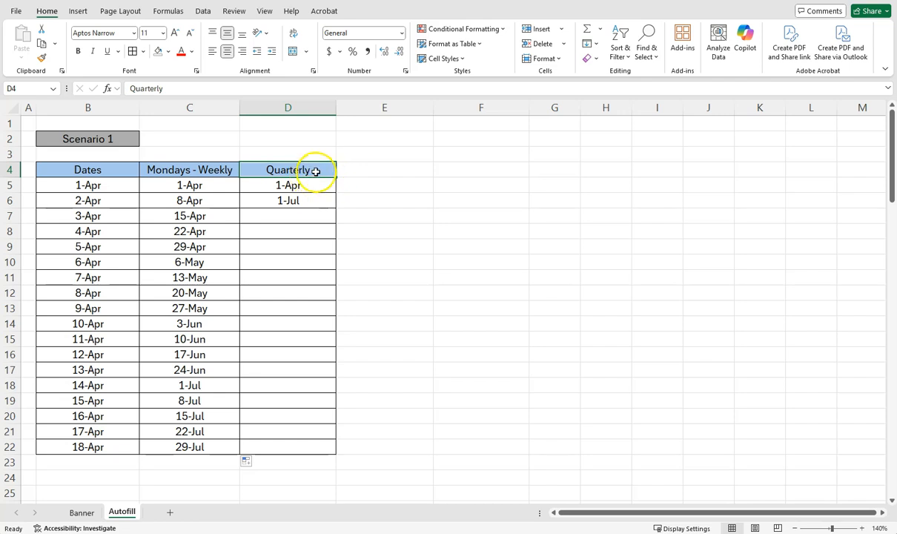
{"action": "left_click_drag", "start_coordinate": [319, 185], "coordinate": [316, 199]}
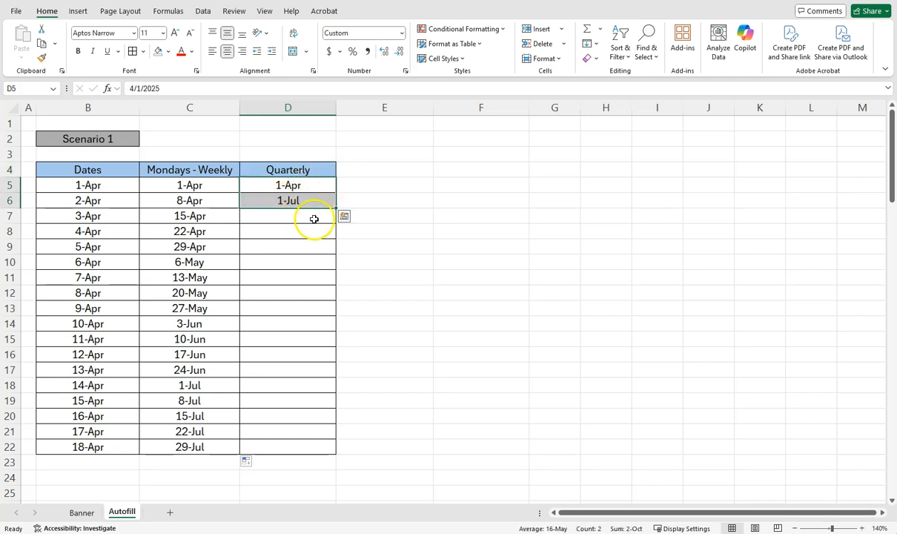
{"action": "left_click_drag", "start_coordinate": [334, 210], "coordinate": [337, 349]}
{"action": "left_click", "coordinate": [299, 382]}
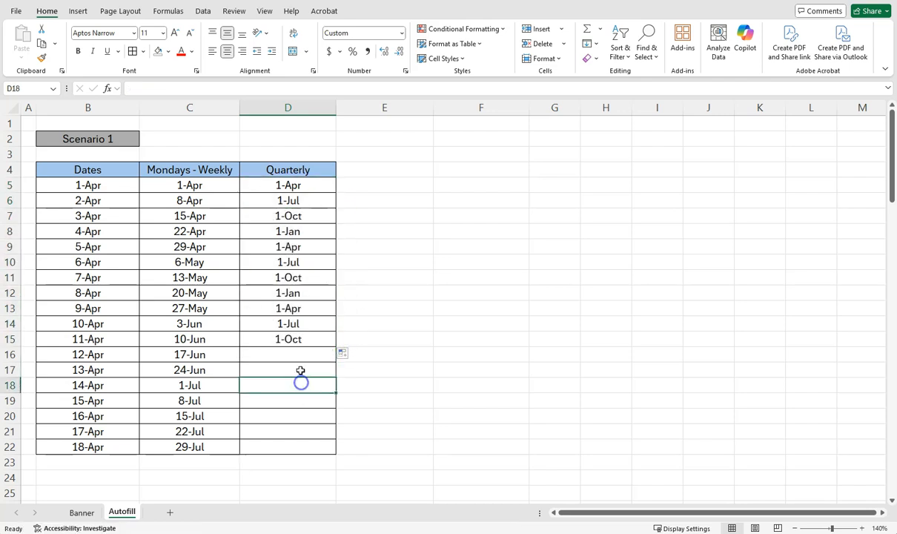
{"action": "left_click", "coordinate": [304, 215]}
{"action": "left_click", "coordinate": [311, 235]}
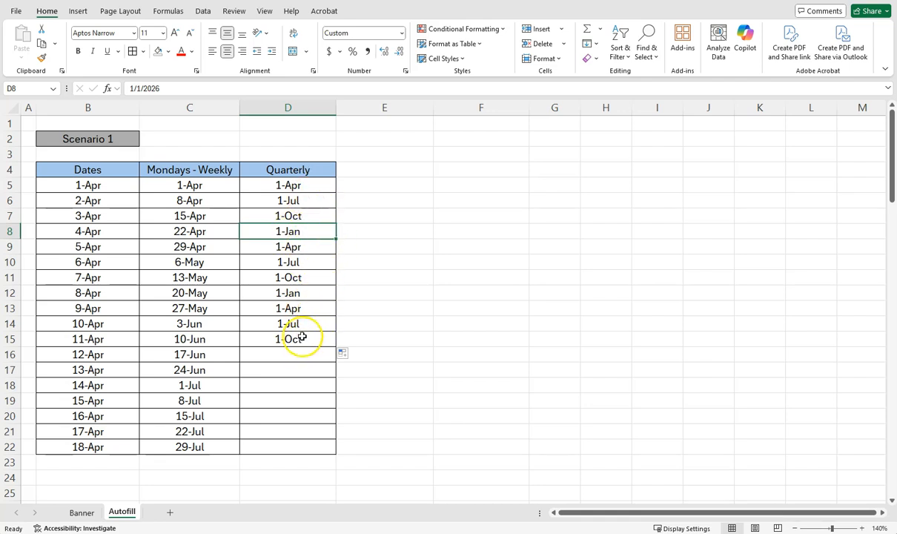
{"action": "left_click", "coordinate": [315, 186]}
{"action": "left_click", "coordinate": [314, 198]}
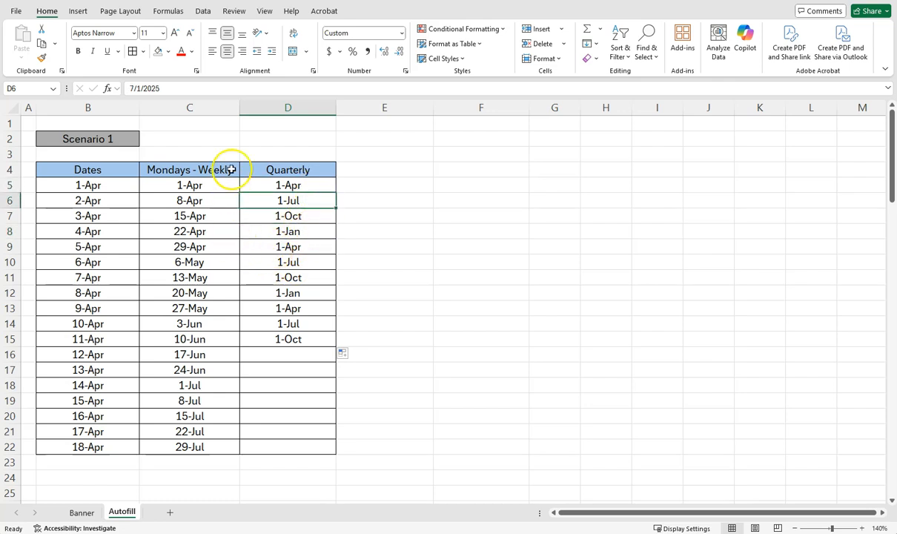
Autofill the Days column of Scenario 2 with weekday names from Monday in B30 down to B46.
{"action": "scroll", "coordinate": [196, 223], "scroll_direction": "down", "scroll_amount": 6}
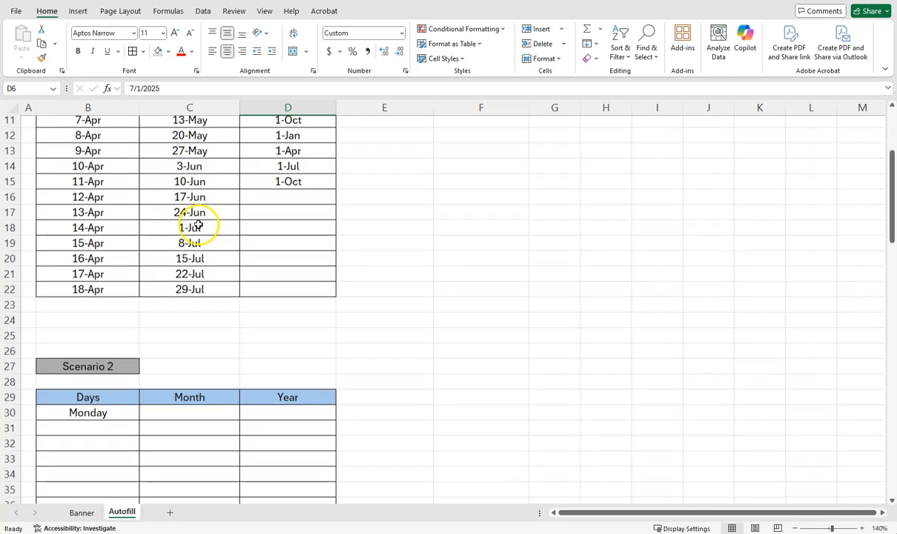
{"action": "scroll", "coordinate": [198, 224], "scroll_direction": "down", "scroll_amount": 2}
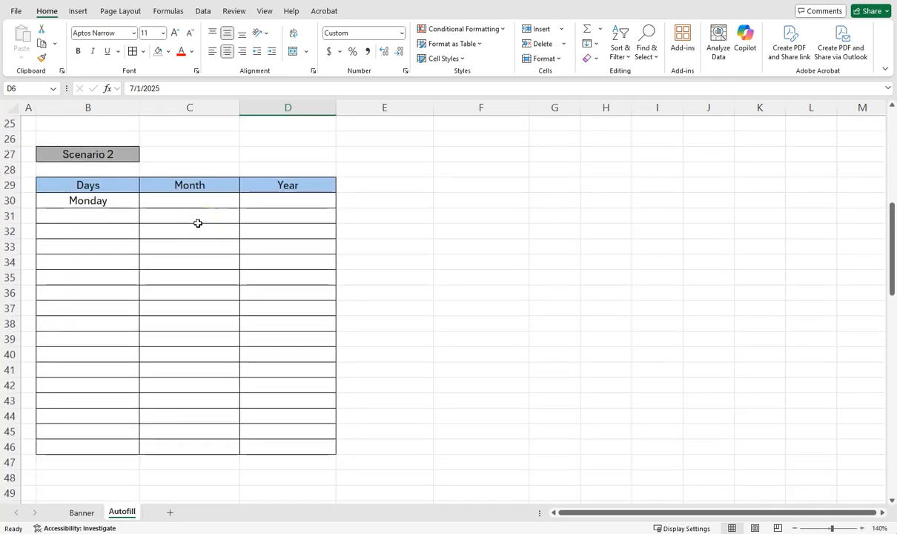
{"action": "left_click", "coordinate": [112, 201]}
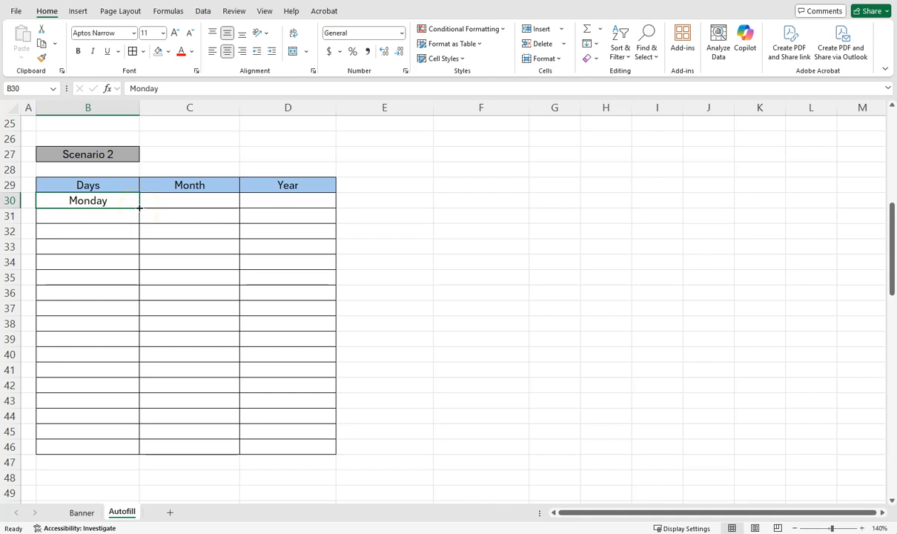
{"action": "left_click", "coordinate": [128, 221]}
{"action": "left_click", "coordinate": [118, 201]}
{"action": "left_click_drag", "start_coordinate": [139, 208], "coordinate": [142, 340]}
{"action": "left_click_drag", "start_coordinate": [141, 431], "coordinate": [141, 447]}
{"action": "left_click", "coordinate": [118, 258]}
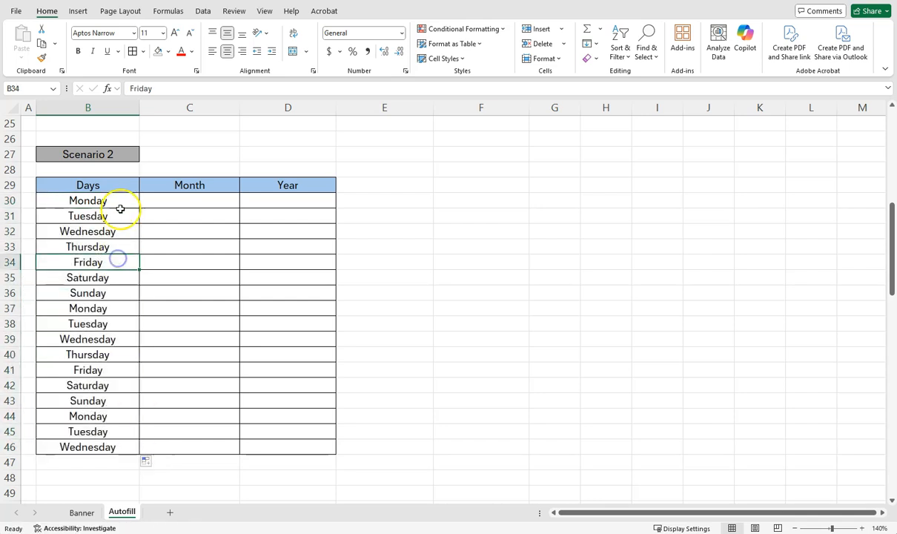
Enter January in C30 of the Month column and autofill the month names down to C46.
{"action": "left_click", "coordinate": [165, 200]}
{"action": "type", "text": "January"}
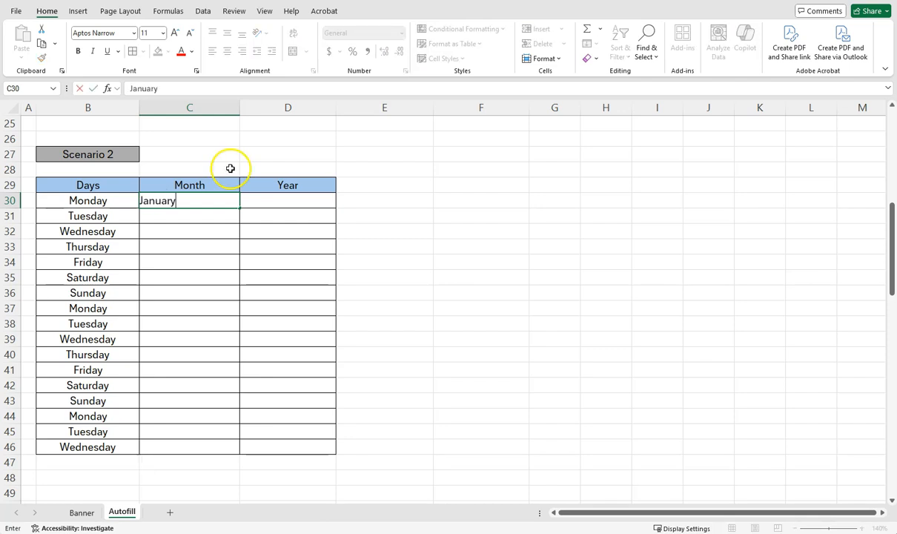
{"action": "left_click", "coordinate": [210, 198]}
{"action": "left_click_drag", "start_coordinate": [239, 207], "coordinate": [226, 447]}
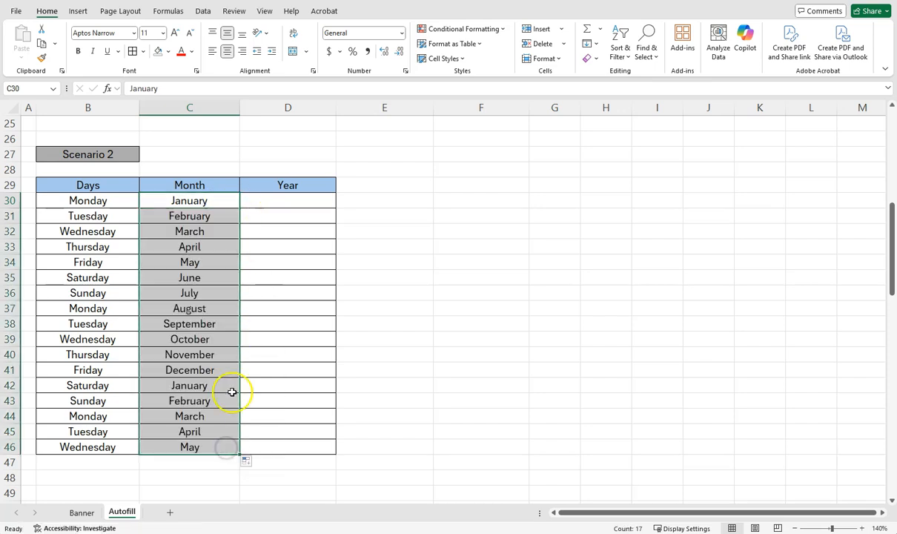
{"action": "left_click", "coordinate": [208, 287]}
{"action": "left_click", "coordinate": [223, 215]}
{"action": "left_click", "coordinate": [220, 230]}
{"action": "left_click", "coordinate": [220, 248]}
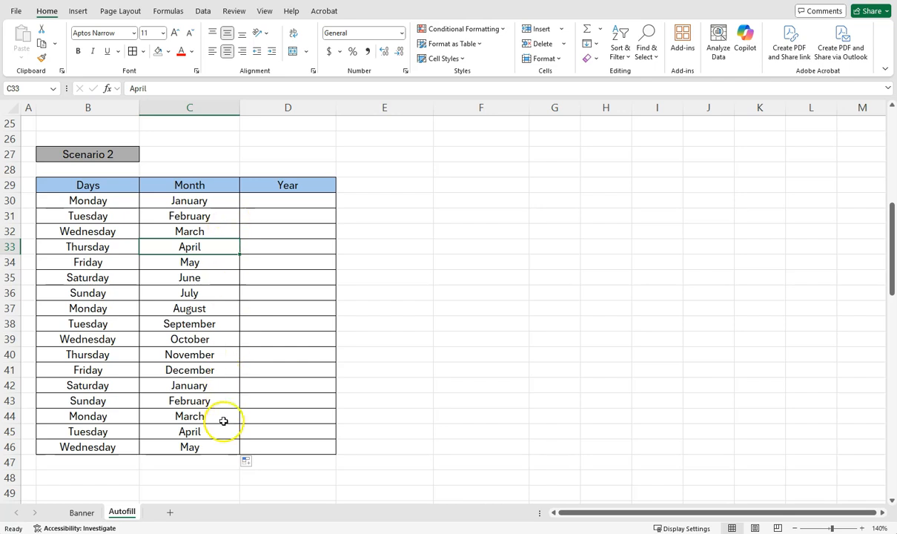
Enter 2020 in D30 and 2021 in D31 as the starting values of the Year column.
{"action": "left_click", "coordinate": [281, 202]}
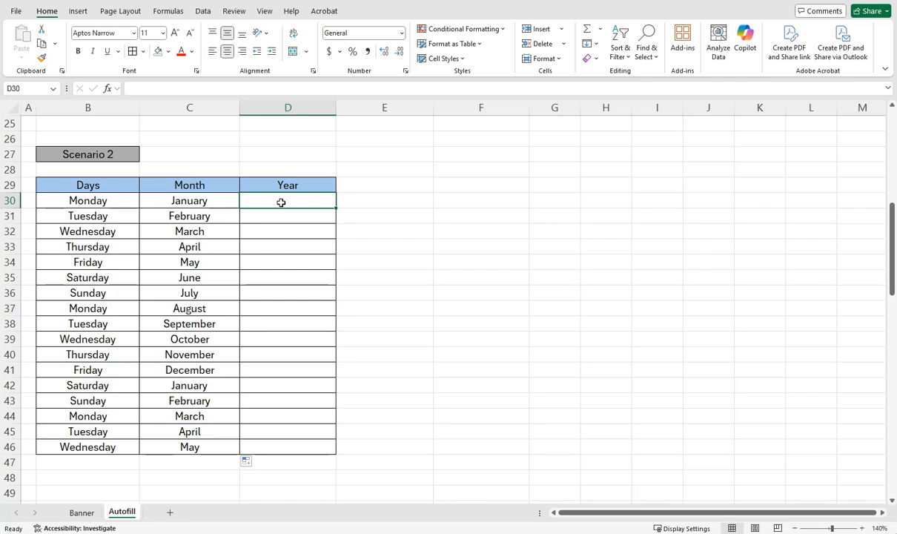
{"action": "type", "text": "2020"}
{"action": "key", "text": "Return"}
{"action": "type", "text": "2021"}
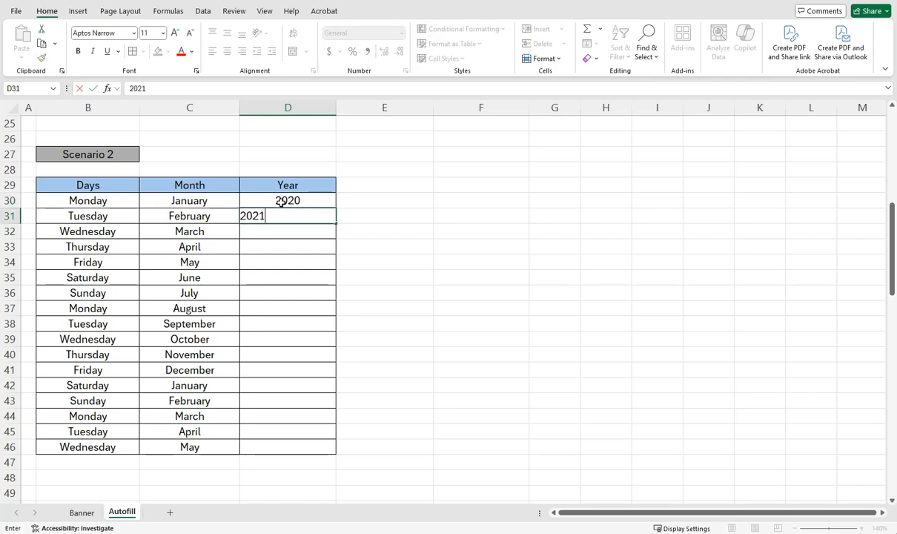
{"action": "left_click", "coordinate": [305, 262]}
Autofill the Year column from D30:D31 down to D44 in one-year increments and check the filled years.
{"action": "left_click_drag", "start_coordinate": [298, 201], "coordinate": [324, 428]}
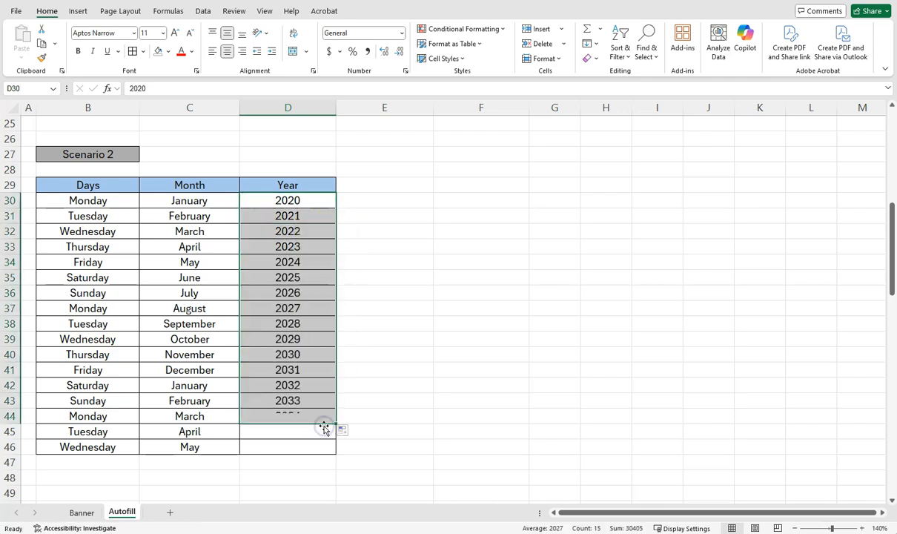
{"action": "left_click", "coordinate": [324, 276]}
{"action": "left_click", "coordinate": [306, 352]}
{"action": "left_click", "coordinate": [289, 386]}
{"action": "left_click", "coordinate": [281, 411]}
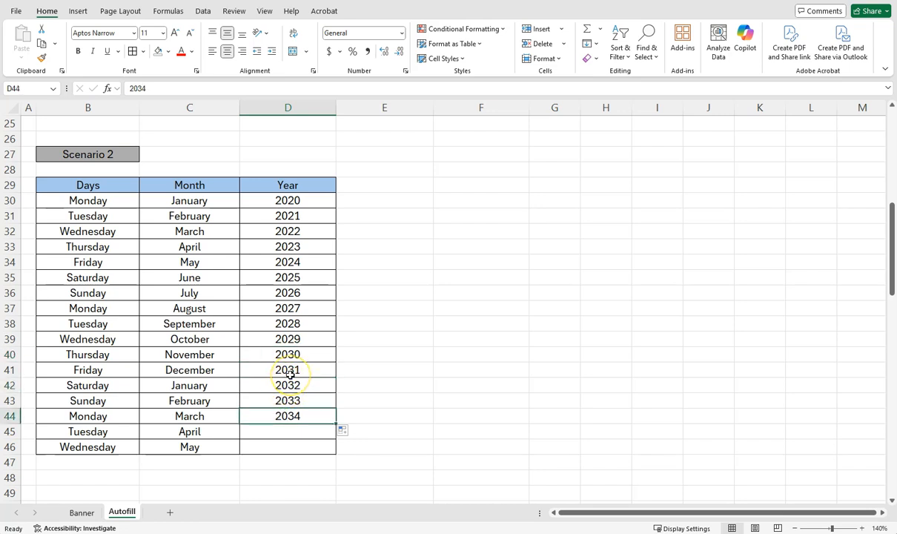
{"action": "left_click", "coordinate": [372, 323]}
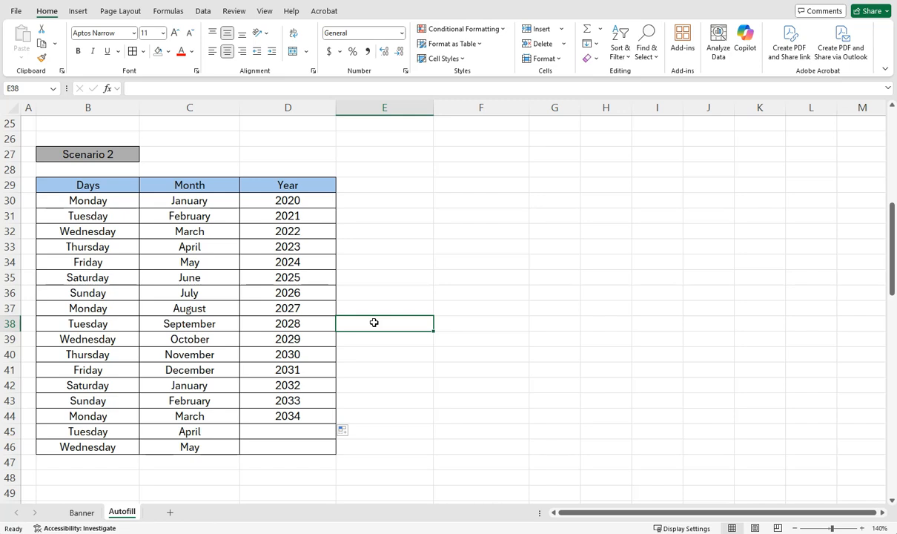
{"action": "left_click", "coordinate": [454, 304]}
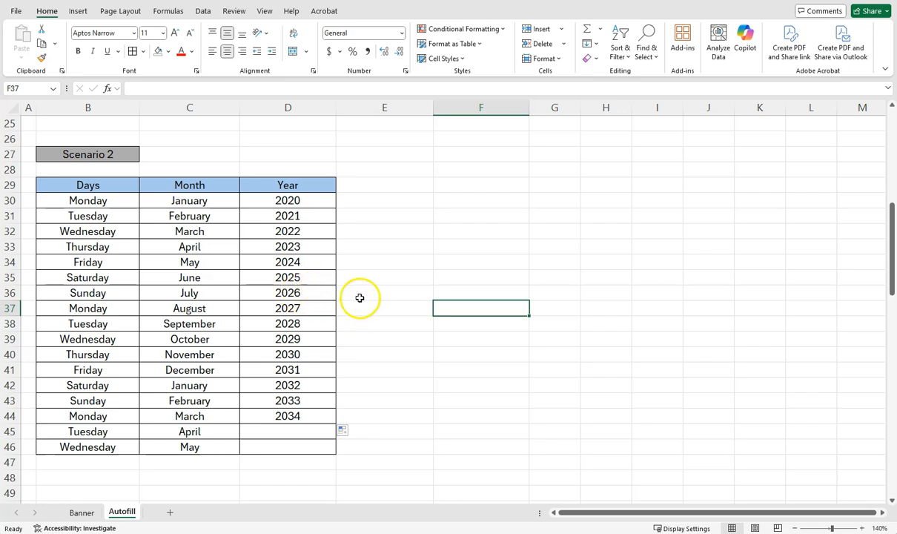
Examine the Scenario 3 table's Number 1, Number 2, Add, Subtract and Average columns.
{"action": "scroll", "coordinate": [359, 296], "scroll_direction": "down", "scroll_amount": 9}
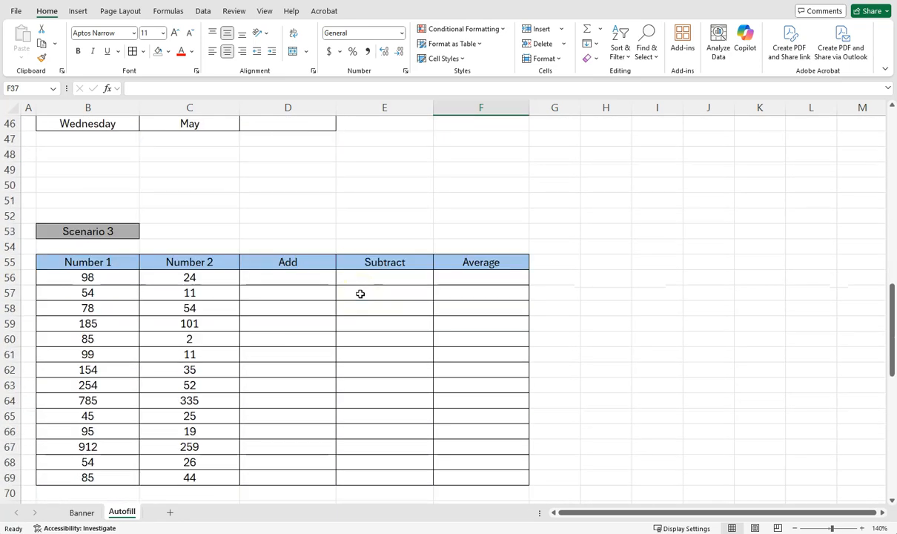
{"action": "scroll", "coordinate": [360, 294], "scroll_direction": "up", "scroll_amount": 1}
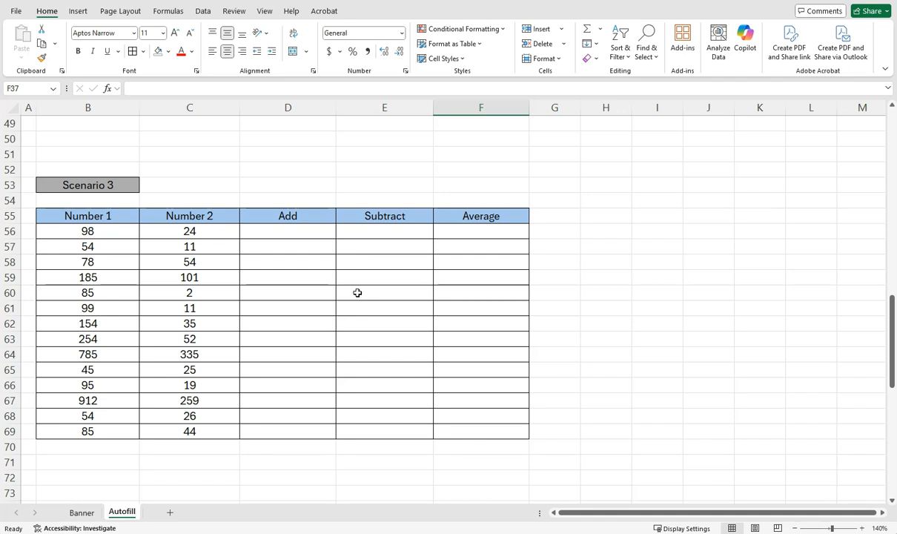
{"action": "left_click", "coordinate": [129, 184]}
{"action": "left_click", "coordinate": [117, 233]}
{"action": "left_click", "coordinate": [210, 237]}
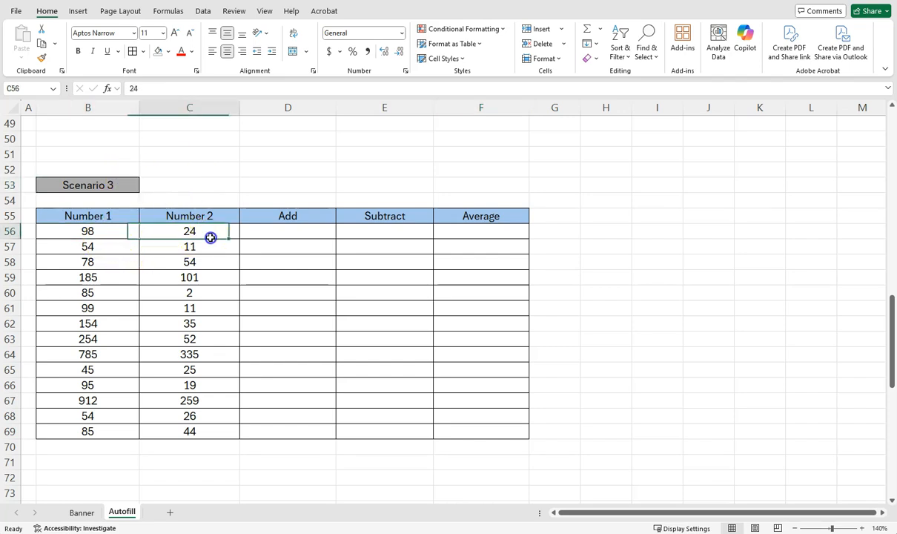
{"action": "left_click", "coordinate": [269, 231]}
{"action": "left_click", "coordinate": [398, 232]}
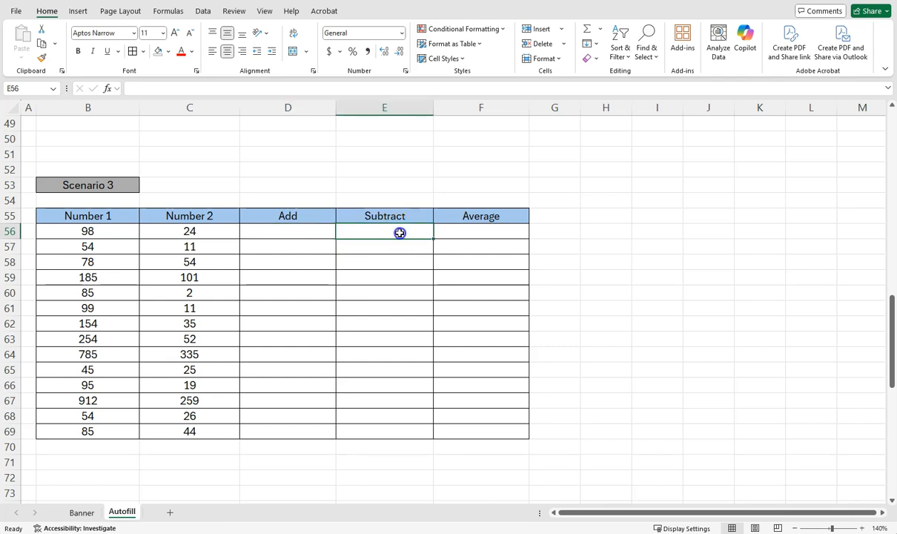
{"action": "left_click", "coordinate": [469, 232]}
{"action": "left_click", "coordinate": [284, 234]}
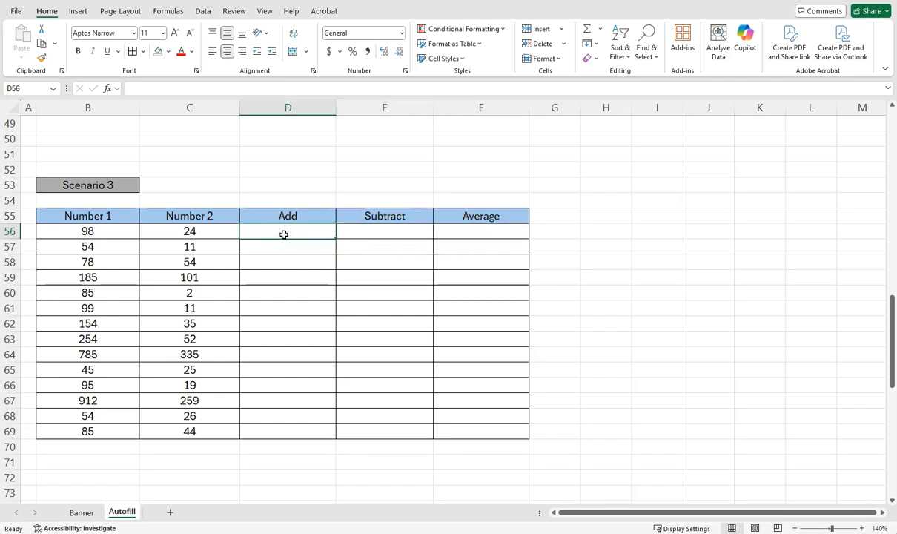
Enter the formula =B56+C56 in D56 of the Add column to sum Number 1 and Number 2.
{"action": "left_click", "coordinate": [288, 237]}
{"action": "type", "text": "="}
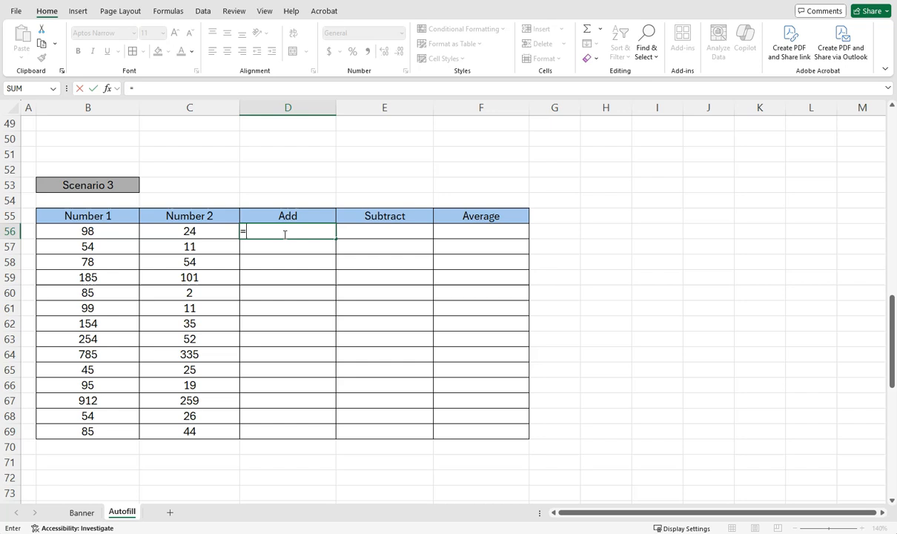
{"action": "left_click", "coordinate": [116, 231]}
{"action": "type", "text": "+"}
{"action": "left_click", "coordinate": [190, 230]}
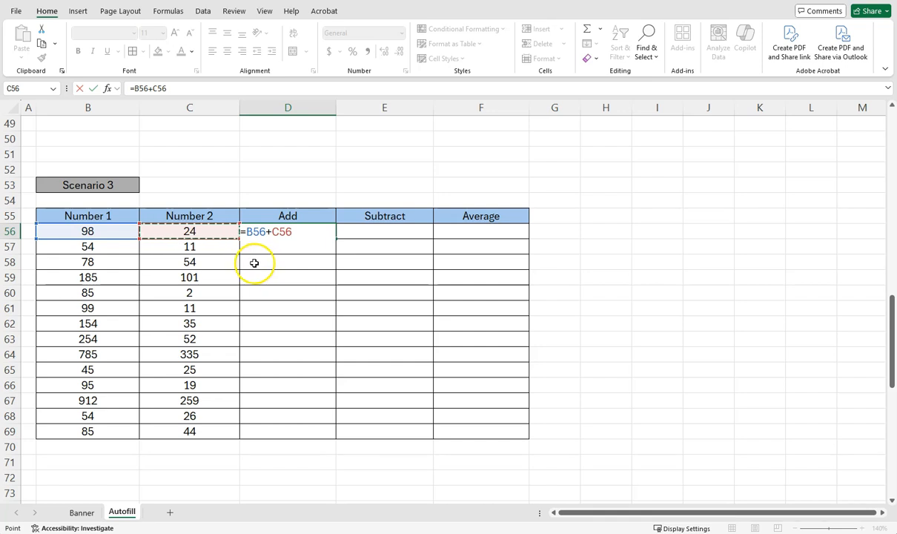
{"action": "key", "text": "Return"}
Enter the formula =B56-C56 in E56 of the Subtract column.
{"action": "left_click", "coordinate": [360, 259]}
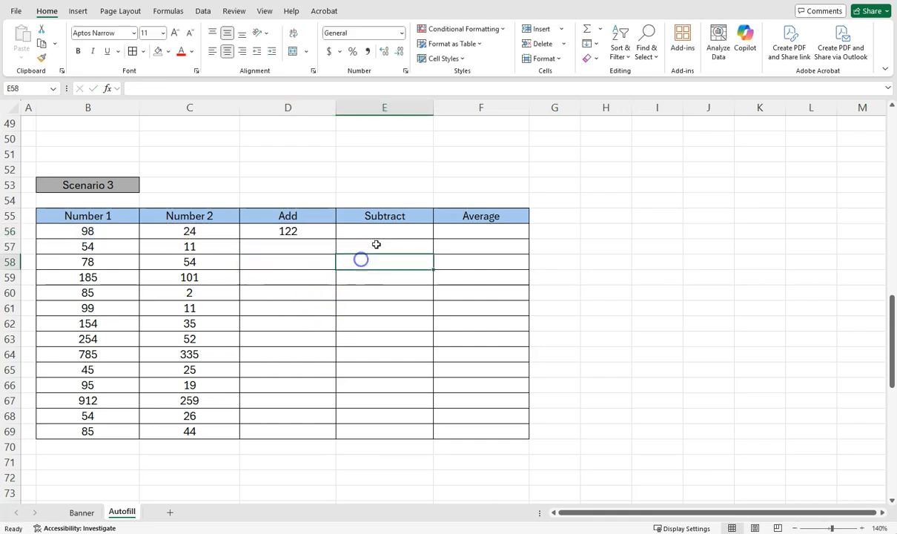
{"action": "left_click", "coordinate": [375, 232]}
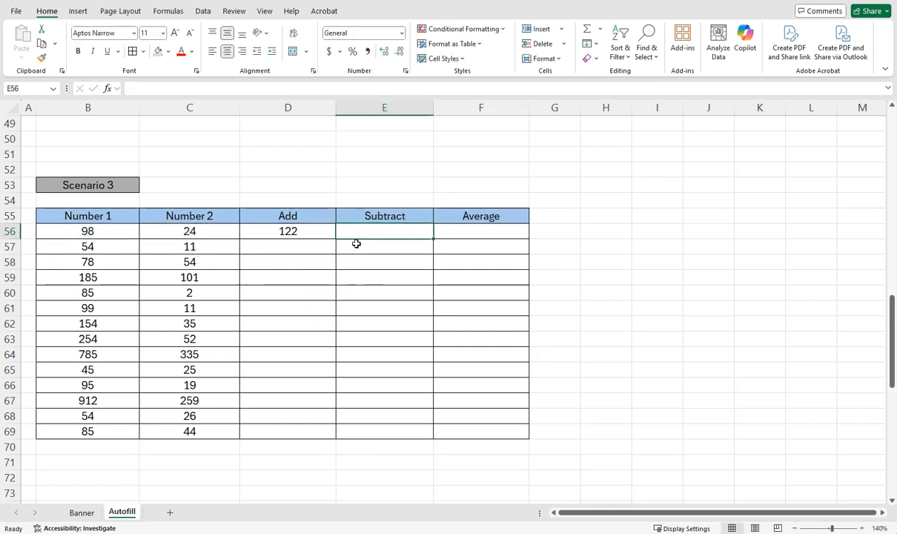
{"action": "type", "text": "="}
{"action": "left_click", "coordinate": [117, 234]}
{"action": "type", "text": "-"}
{"action": "left_click", "coordinate": [161, 234]}
{"action": "key", "text": "Return"}
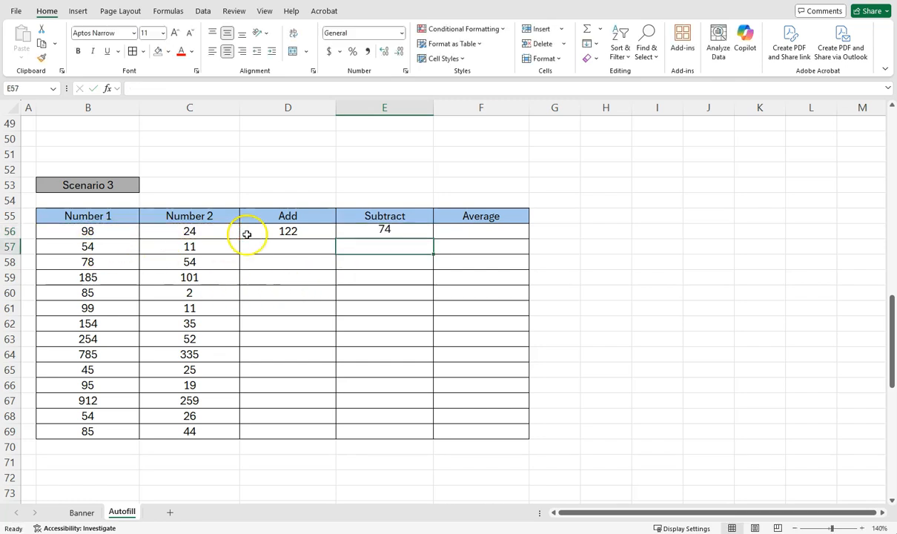
Enter the formula =(B56+C56)/2 in F56 of the Average column.
{"action": "left_click", "coordinate": [464, 234]}
{"action": "type", "text": "=(B56+"}
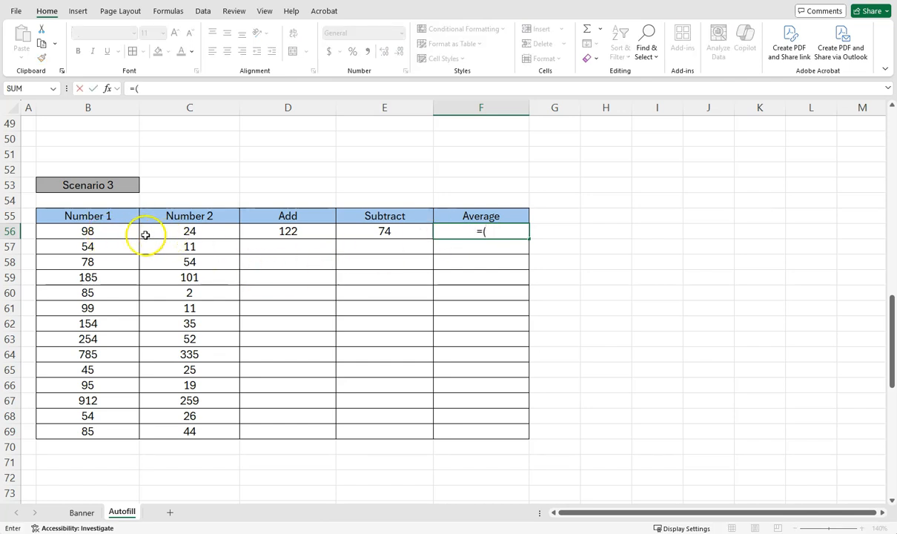
{"action": "left_click", "coordinate": [123, 233]}
{"action": "type", "text": "+"}
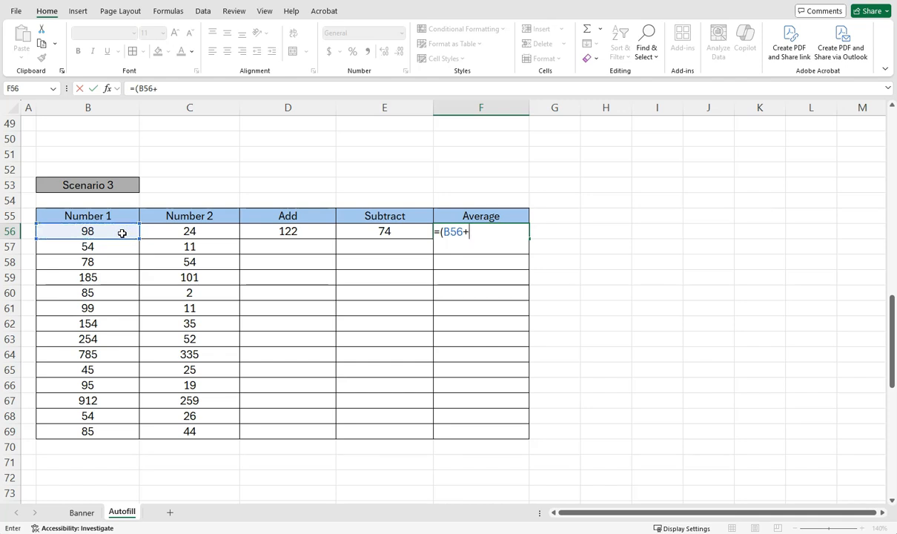
{"action": "left_click", "coordinate": [167, 231]}
{"action": "type", "text": ")"}
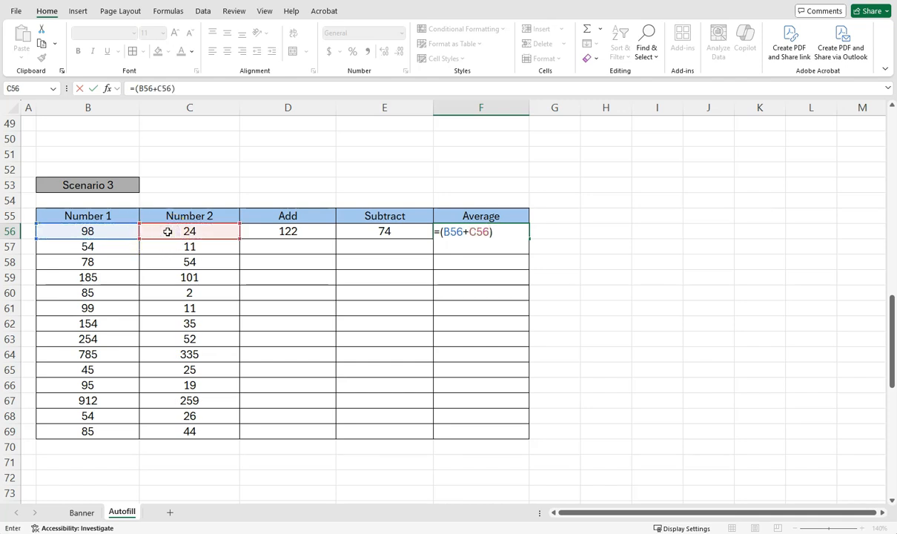
{"action": "type", "text": "/2"}
{"action": "key", "text": "Return"}
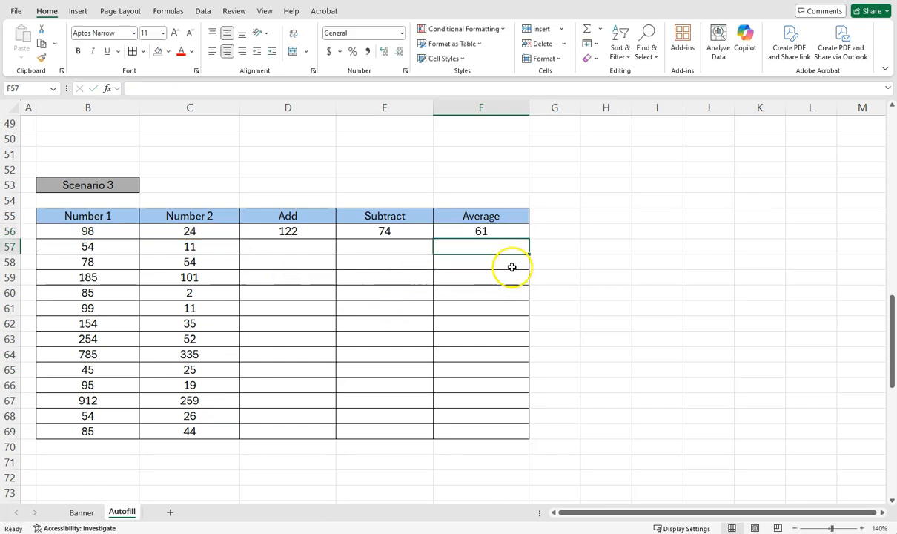
Review the row 56 formulas, and autofill the Add formula from D56 down to D69.
{"action": "left_click", "coordinate": [316, 233]}
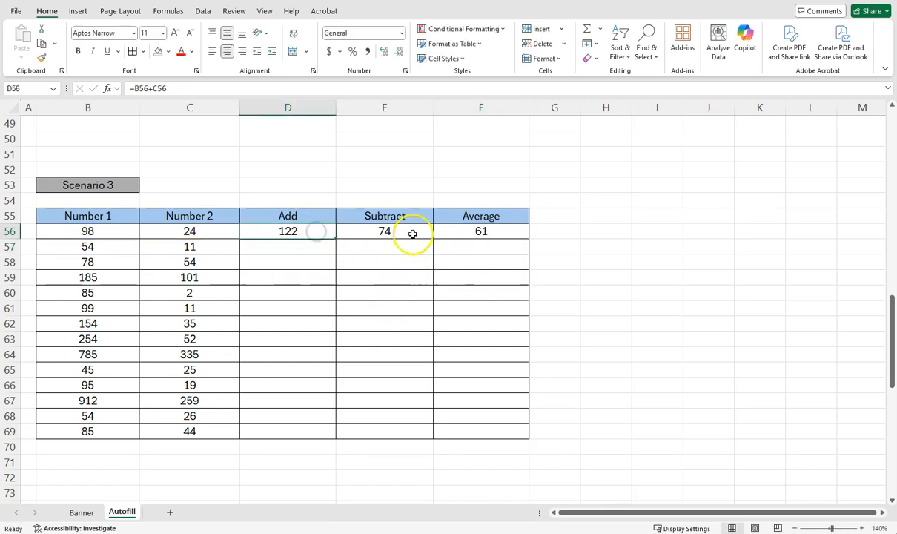
{"action": "left_click", "coordinate": [411, 233]}
{"action": "left_click", "coordinate": [508, 235]}
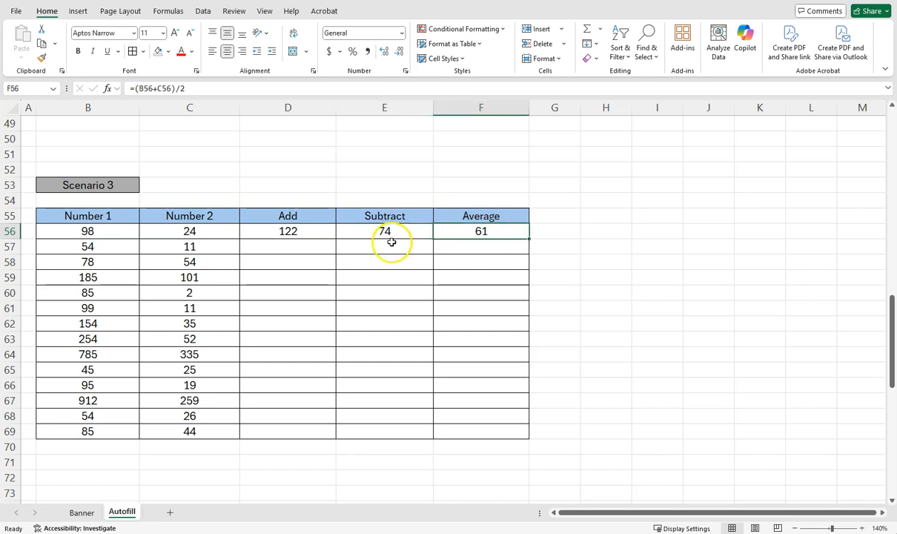
{"action": "left_click", "coordinate": [353, 234]}
{"action": "left_click", "coordinate": [315, 232]}
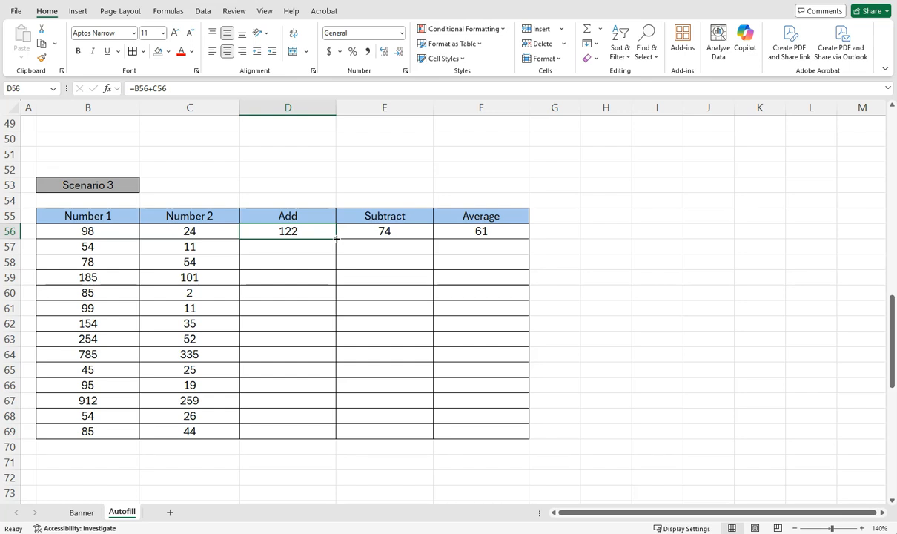
{"action": "left_click_drag", "start_coordinate": [337, 238], "coordinate": [334, 437]}
{"action": "left_click", "coordinate": [312, 463]}
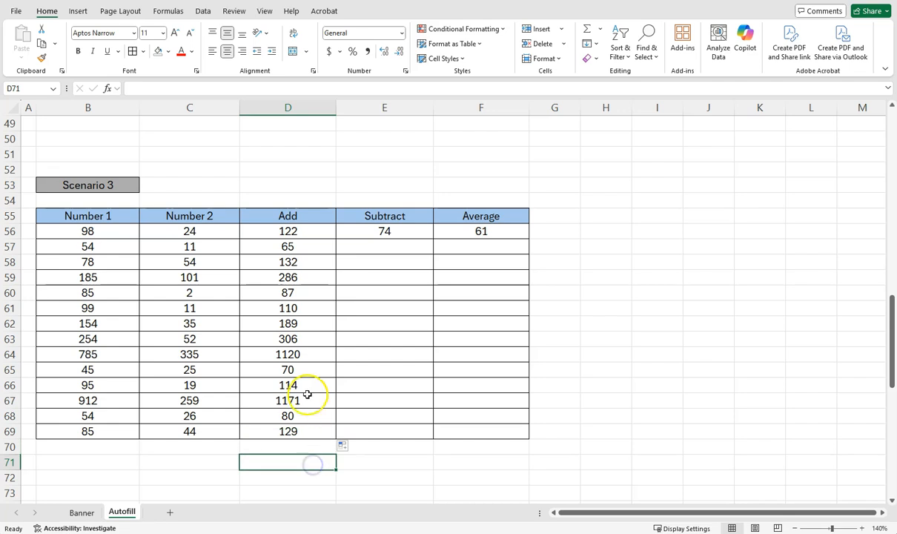
{"action": "left_click_drag", "start_coordinate": [278, 236], "coordinate": [275, 422]}
{"action": "left_click", "coordinate": [279, 385]}
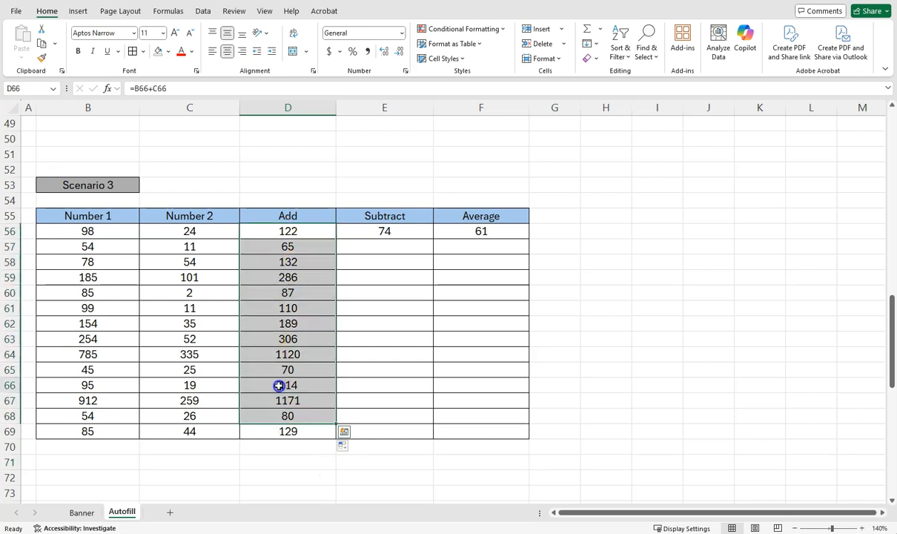
Autofill the Subtract formula from E56 down to E69 and check a filled cell's formula.
{"action": "left_click", "coordinate": [409, 231]}
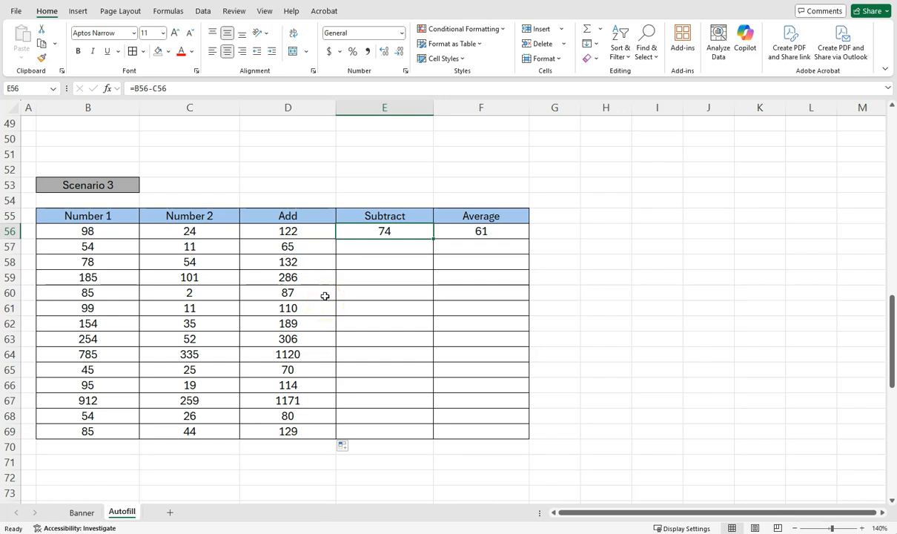
{"action": "left_click", "coordinate": [401, 250]}
{"action": "left_click", "coordinate": [410, 230]}
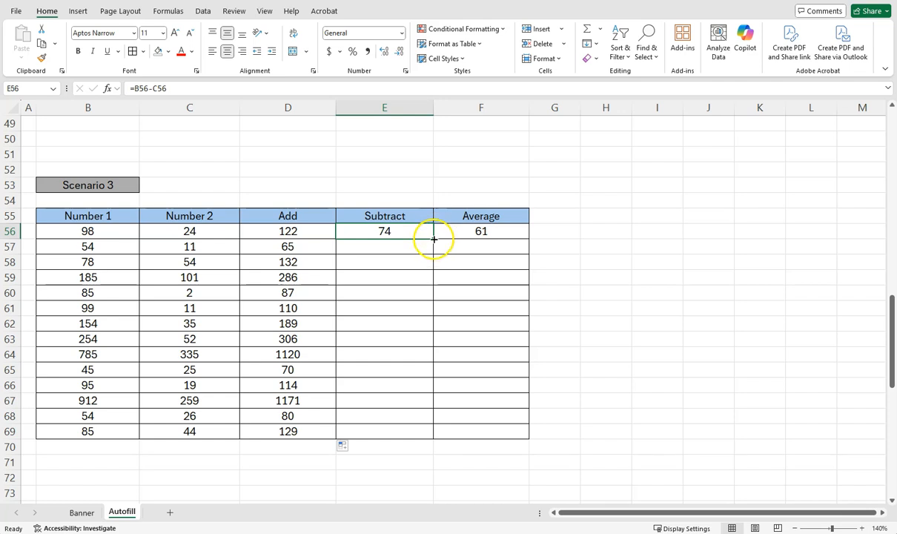
{"action": "double_click", "coordinate": [434, 238]}
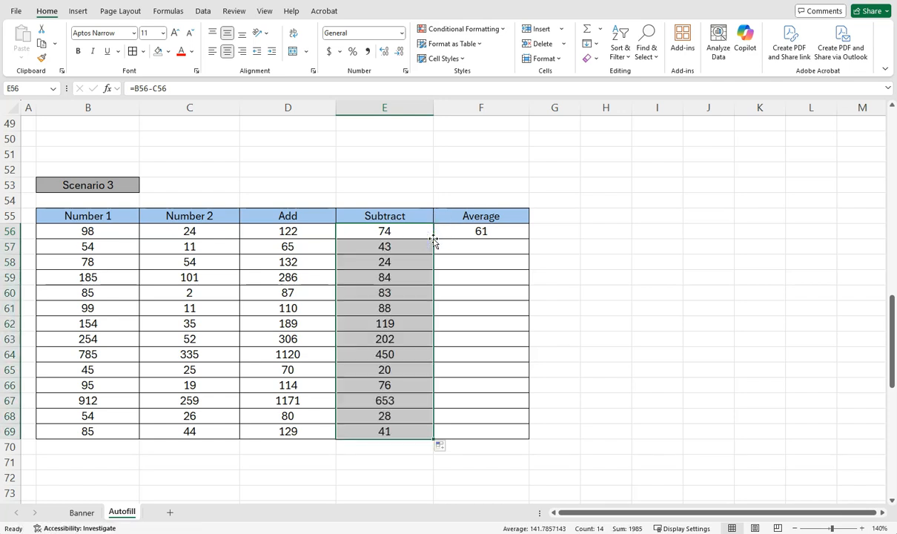
{"action": "left_click", "coordinate": [418, 414]}
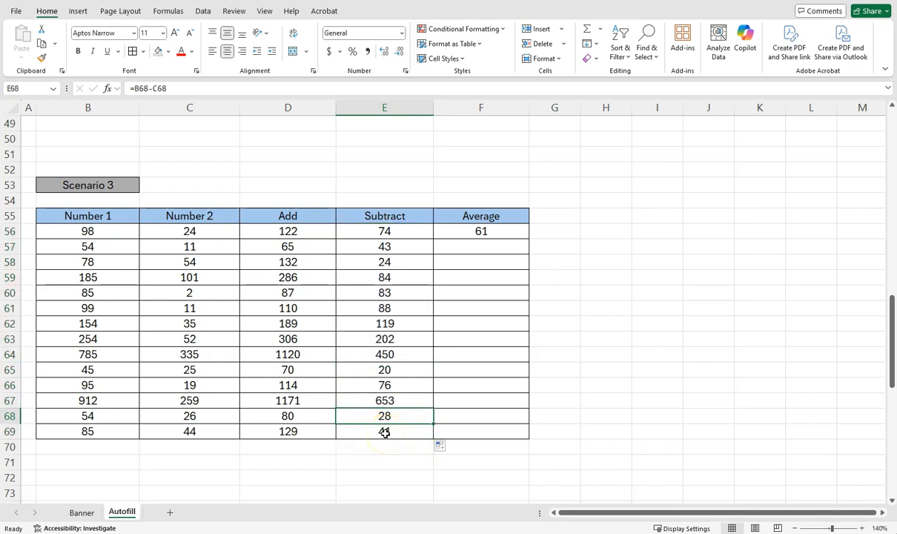
Autofill the Average formula from F56 down to F69 and check the formulas in row 62.
{"action": "left_click", "coordinate": [495, 232]}
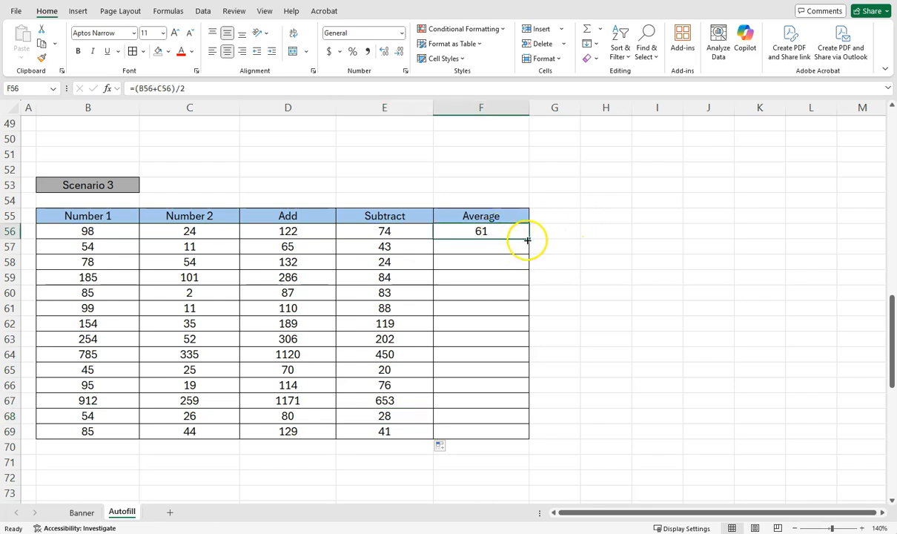
{"action": "double_click", "coordinate": [527, 239]}
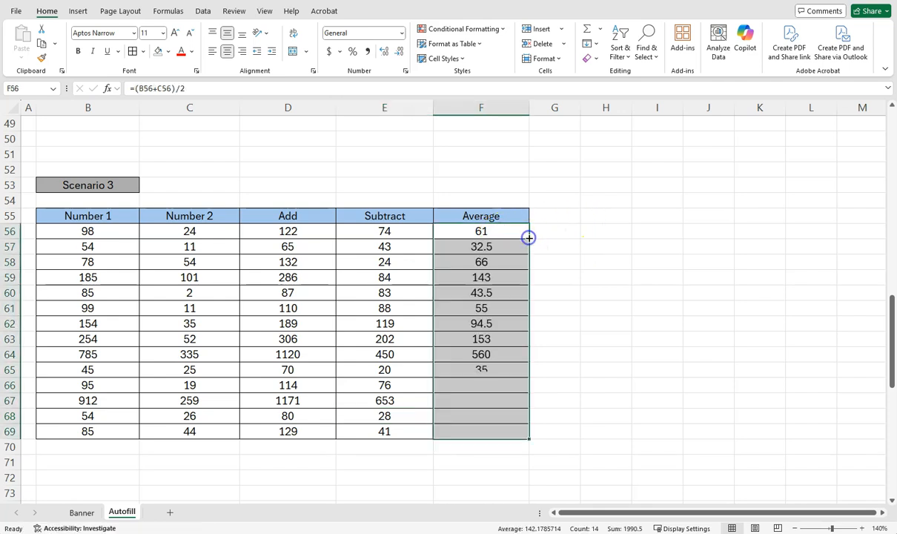
{"action": "left_click", "coordinate": [490, 325]}
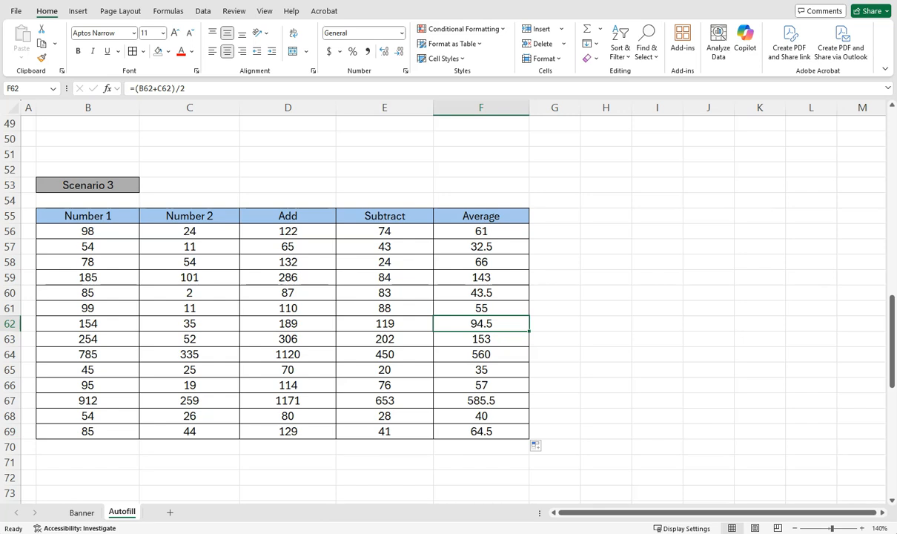
{"action": "left_click", "coordinate": [311, 324]}
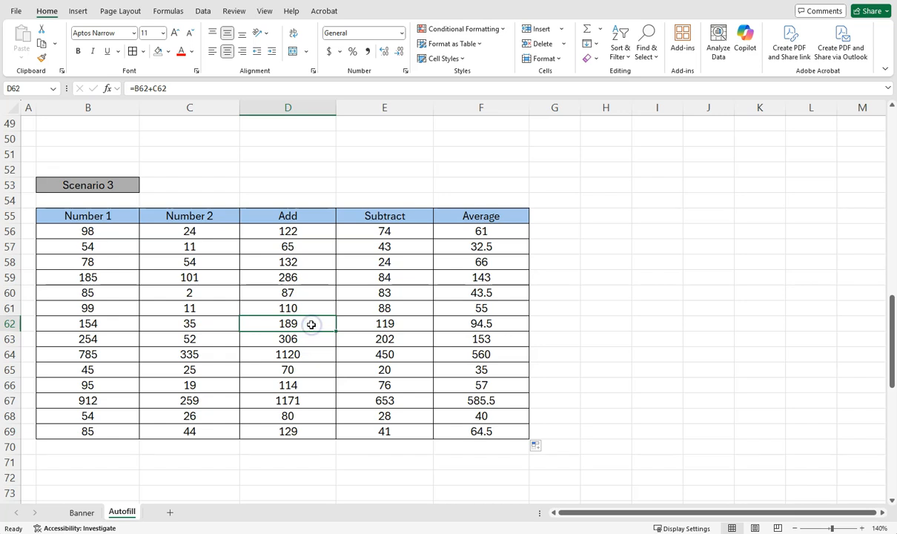
Examine the BONUS Scenario table's Default, Value, Format and Options columns, each starting with Monday.
{"action": "scroll", "coordinate": [200, 321], "scroll_direction": "down", "scroll_amount": 6}
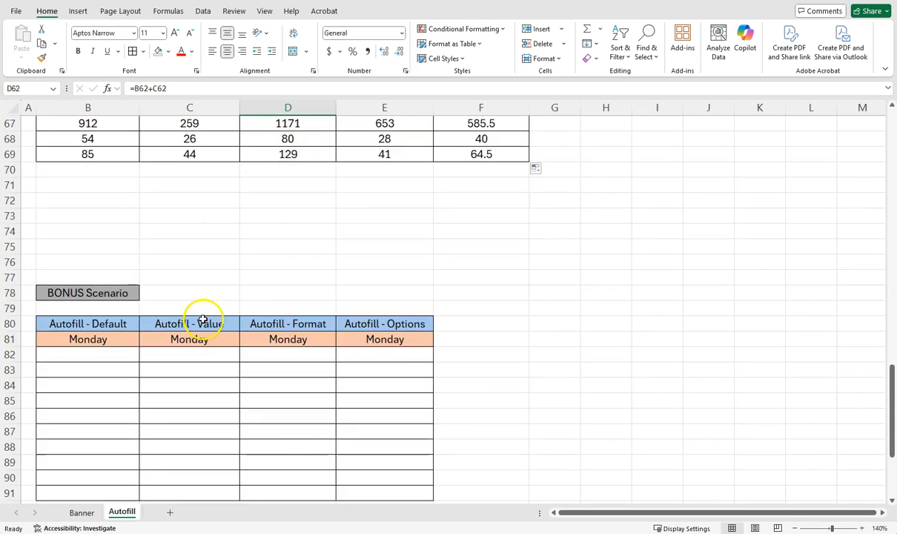
{"action": "scroll", "coordinate": [200, 315], "scroll_direction": "down", "scroll_amount": 3}
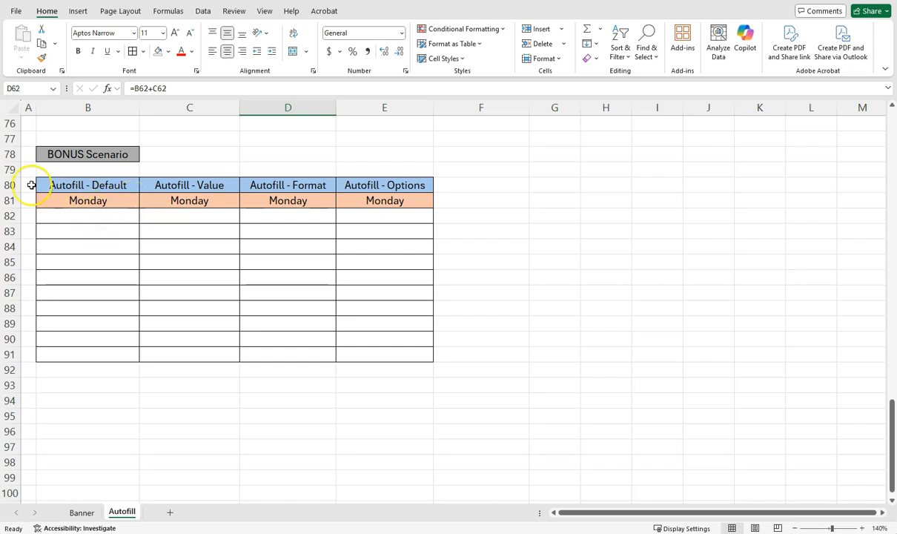
{"action": "left_click", "coordinate": [65, 186]}
{"action": "left_click", "coordinate": [178, 187]}
{"action": "left_click", "coordinate": [274, 186]}
{"action": "left_click", "coordinate": [362, 184]}
{"action": "left_click", "coordinate": [255, 261]}
{"action": "left_click", "coordinate": [155, 225]}
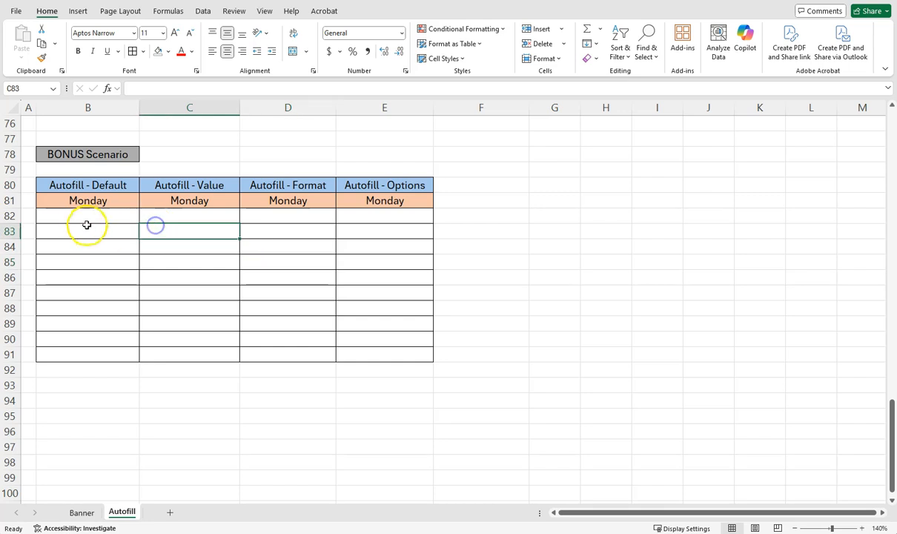
{"action": "left_click", "coordinate": [82, 217]}
Autofill the Autofill - Default column from Monday in B81 down to B91, keeping both the weekday series and the cell formatting.
{"action": "left_click", "coordinate": [117, 201]}
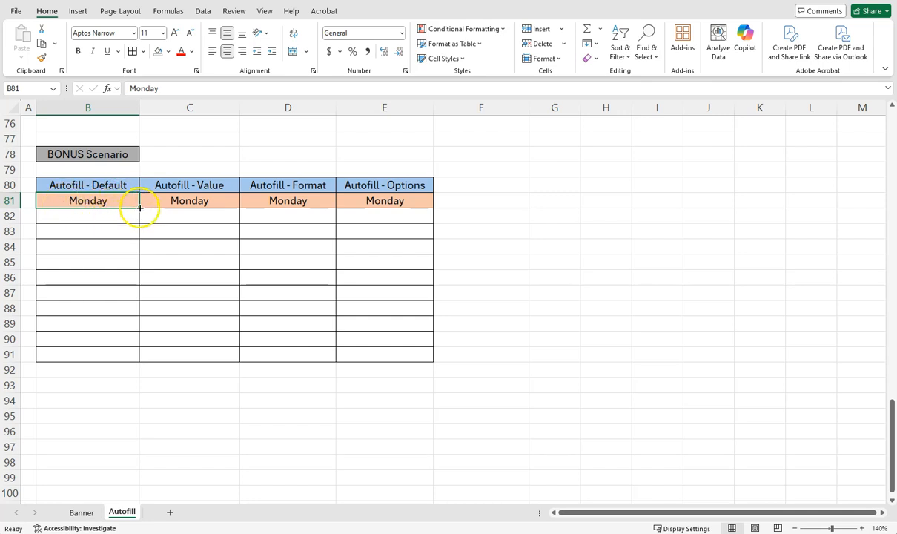
{"action": "left_click_drag", "start_coordinate": [140, 209], "coordinate": [140, 357]}
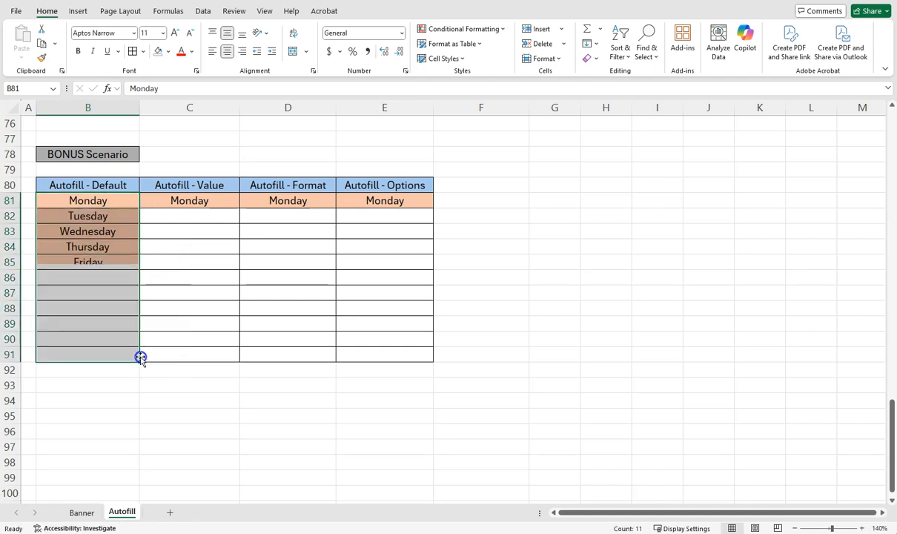
{"action": "left_click", "coordinate": [113, 278]}
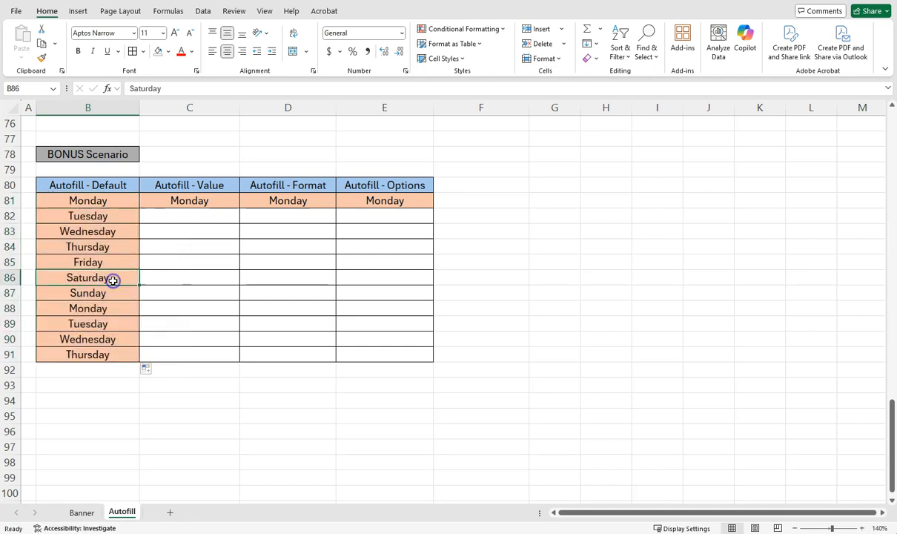
Inspect the weekday names and fill colour of cells B81 to B86 in the Autofill - Default column.
{"action": "left_click", "coordinate": [100, 215]}
{"action": "left_click", "coordinate": [100, 233]}
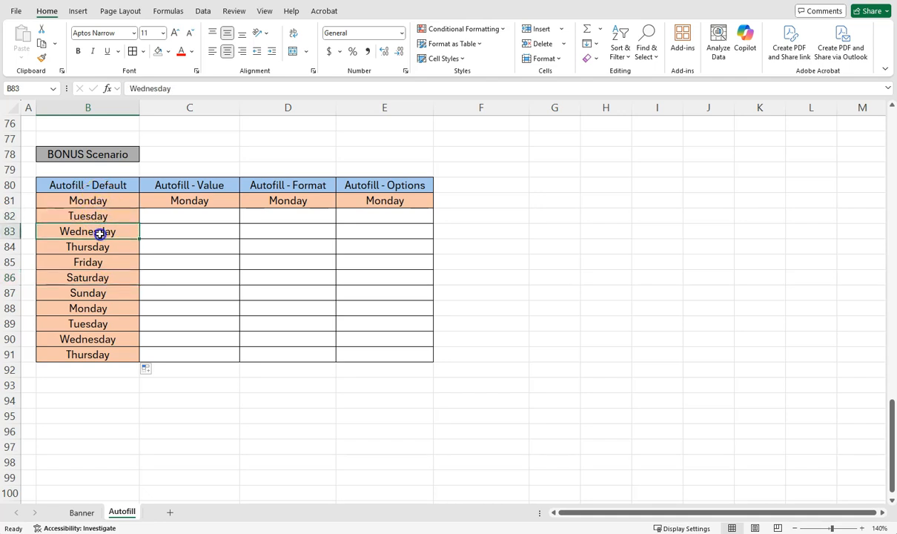
{"action": "left_click", "coordinate": [124, 200]}
{"action": "left_click", "coordinate": [121, 216]}
{"action": "left_click", "coordinate": [123, 231]}
{"action": "left_click", "coordinate": [124, 246]}
{"action": "left_click", "coordinate": [124, 263]}
{"action": "left_click", "coordinate": [123, 276]}
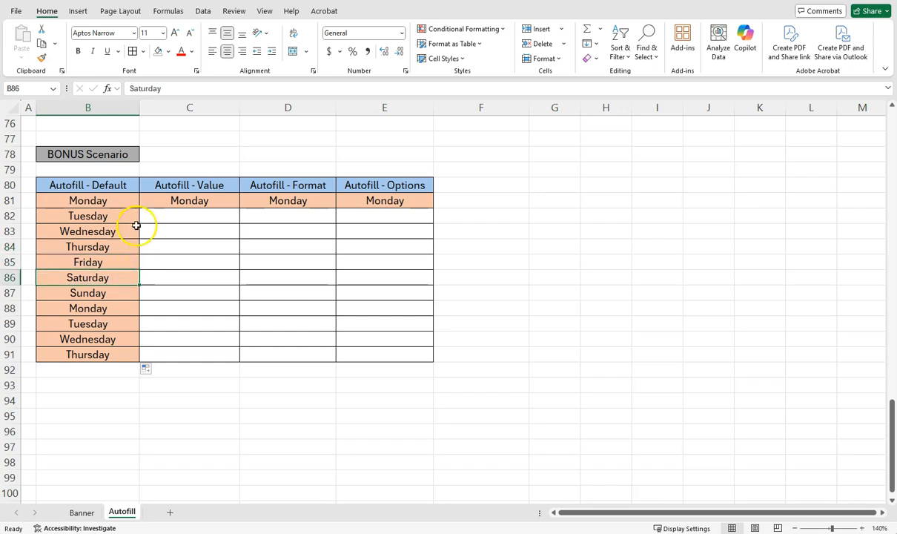
{"action": "left_click", "coordinate": [123, 200]}
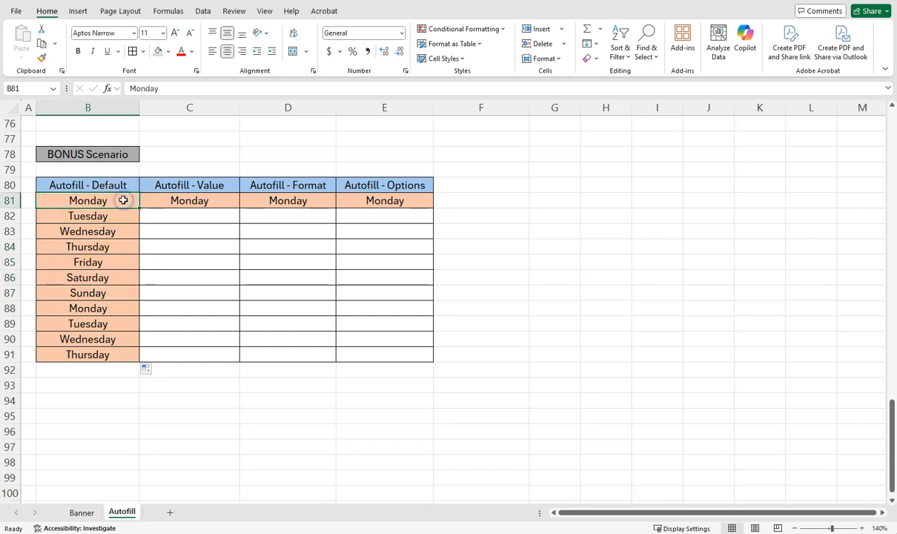
{"action": "left_click", "coordinate": [111, 280]}
{"action": "left_click", "coordinate": [171, 280]}
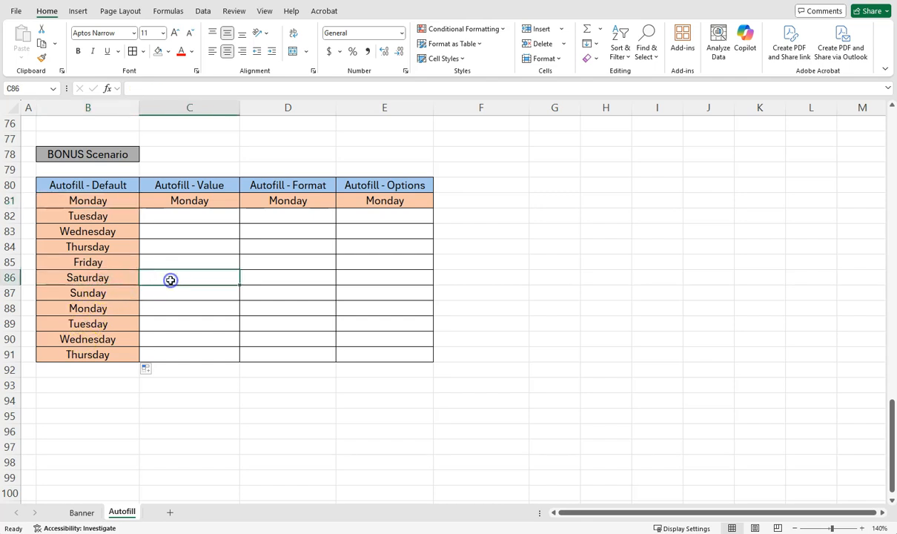
{"action": "left_click", "coordinate": [186, 232]}
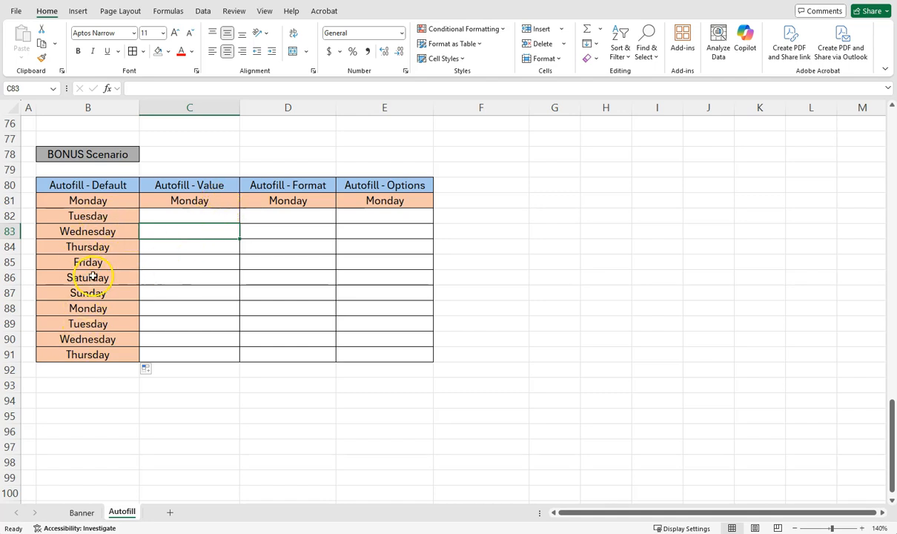
Autofill the Autofill - Value column from Monday in C81 down to C91, using the Fill Without Formatting option.
{"action": "left_click", "coordinate": [222, 185]}
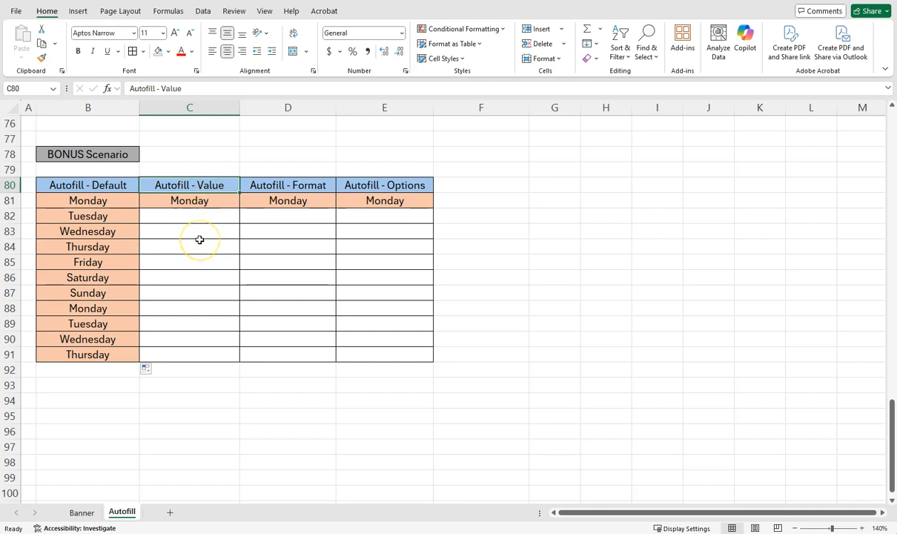
{"action": "left_click", "coordinate": [220, 200]}
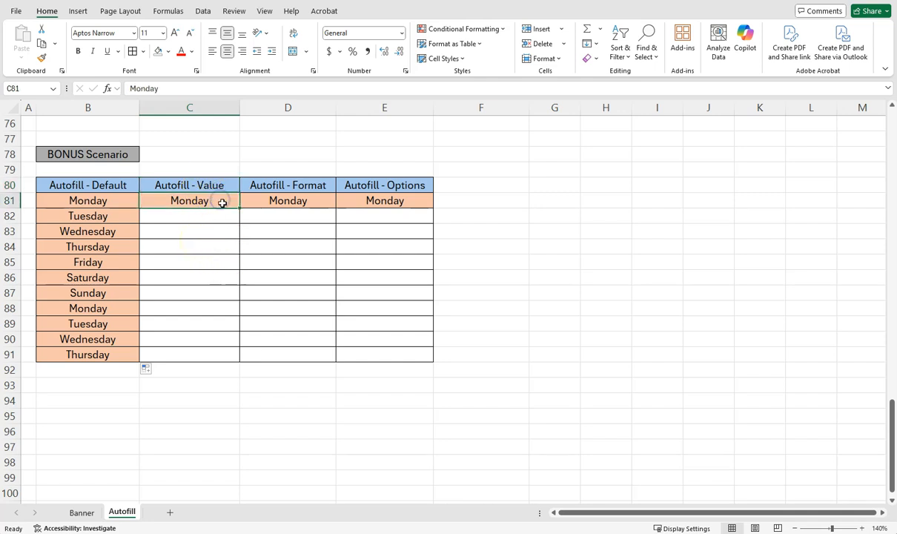
{"action": "left_click_drag", "start_coordinate": [240, 208], "coordinate": [238, 357]}
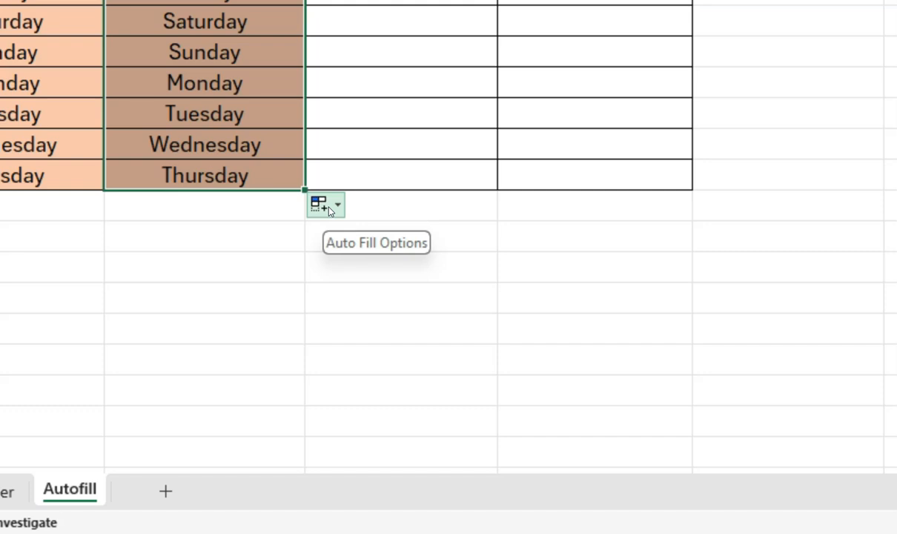
{"action": "left_click", "coordinate": [334, 210]}
{"action": "left_click", "coordinate": [335, 212]}
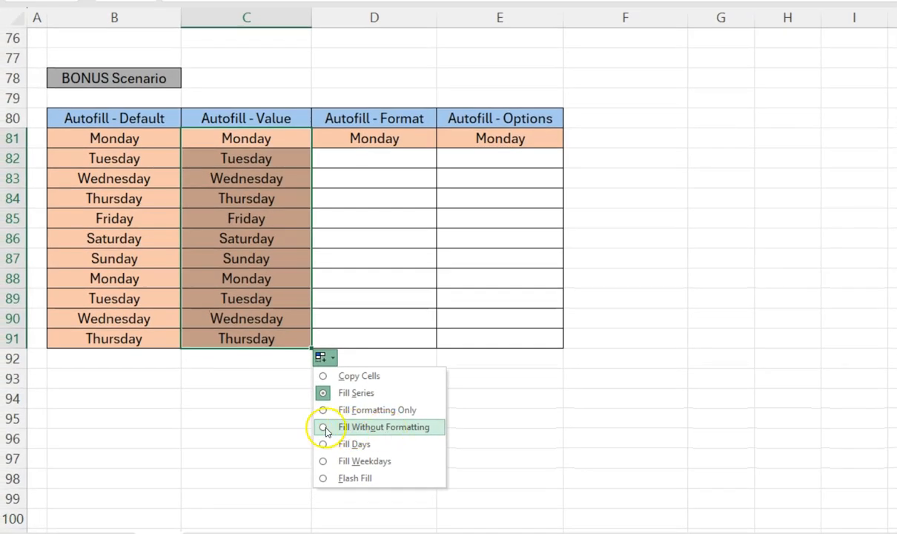
{"action": "left_click", "coordinate": [326, 429]}
{"action": "left_click", "coordinate": [263, 416]}
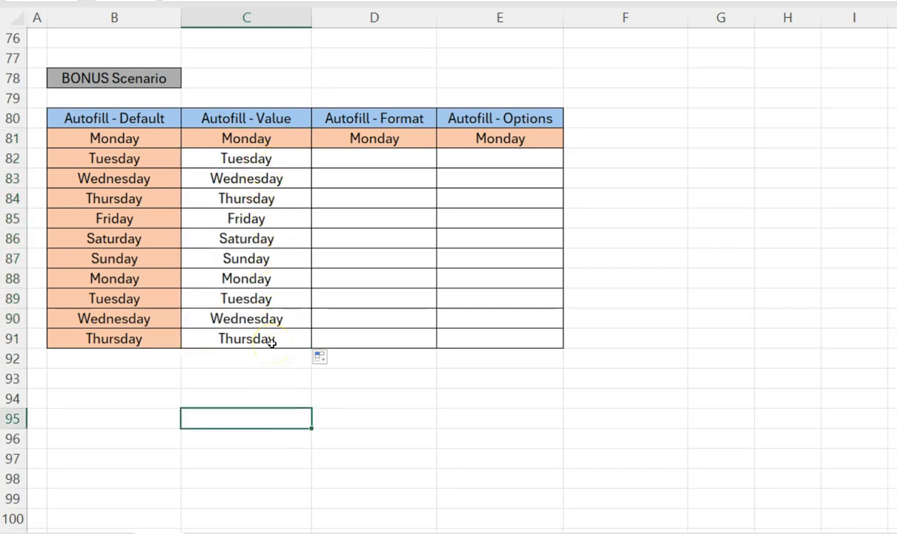
Autofill the Autofill - Format column from D81 down to D91, using the Fill Formatting Only option.
{"action": "left_click", "coordinate": [418, 140]}
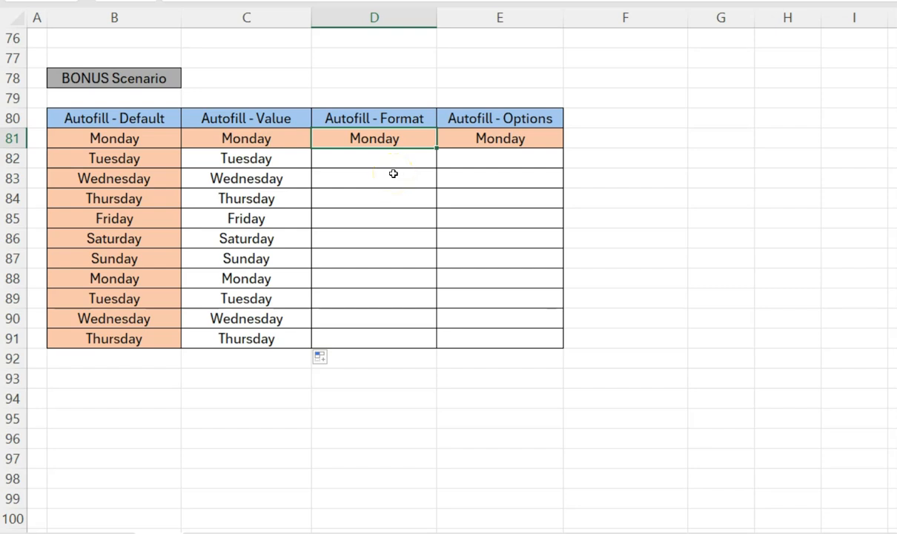
{"action": "left_click", "coordinate": [416, 170]}
{"action": "left_click", "coordinate": [418, 137]}
{"action": "left_click_drag", "start_coordinate": [435, 147], "coordinate": [427, 342]}
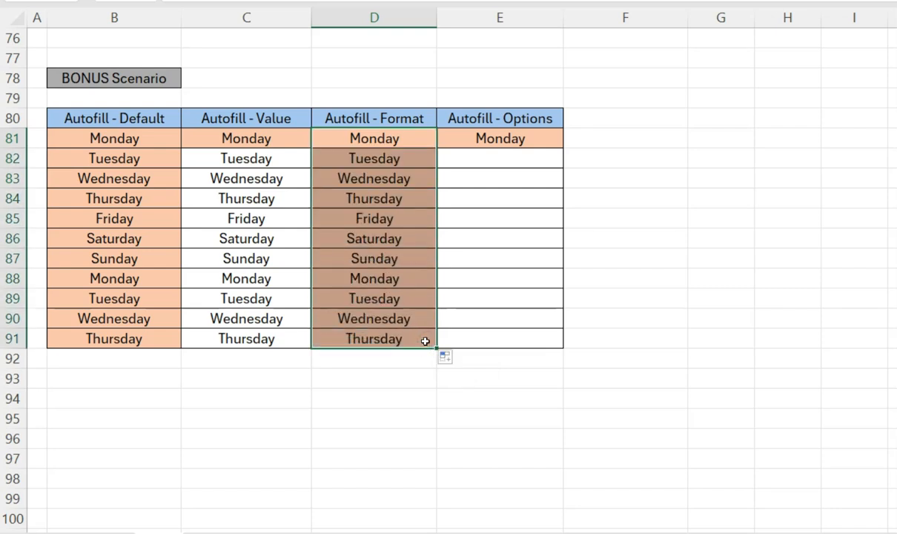
{"action": "left_click", "coordinate": [447, 357]}
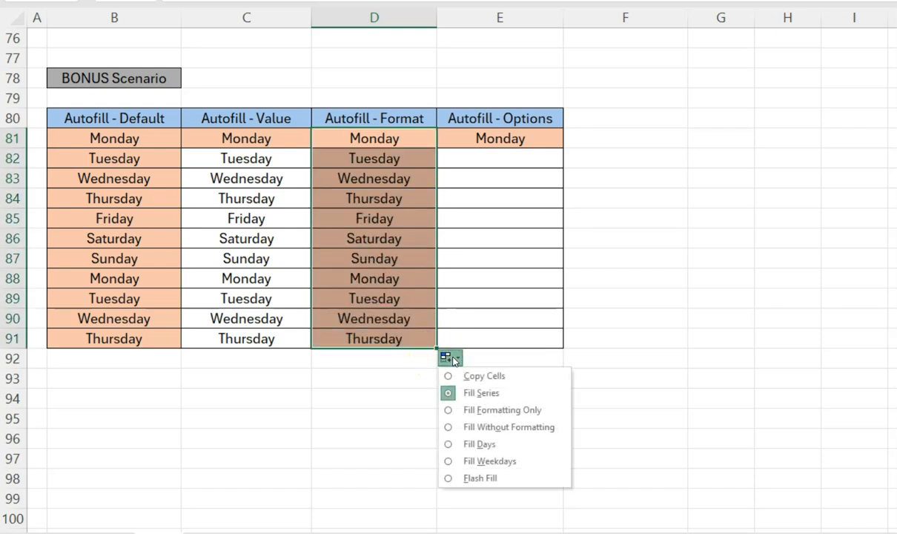
{"action": "left_click", "coordinate": [450, 410]}
{"action": "left_click", "coordinate": [390, 418]}
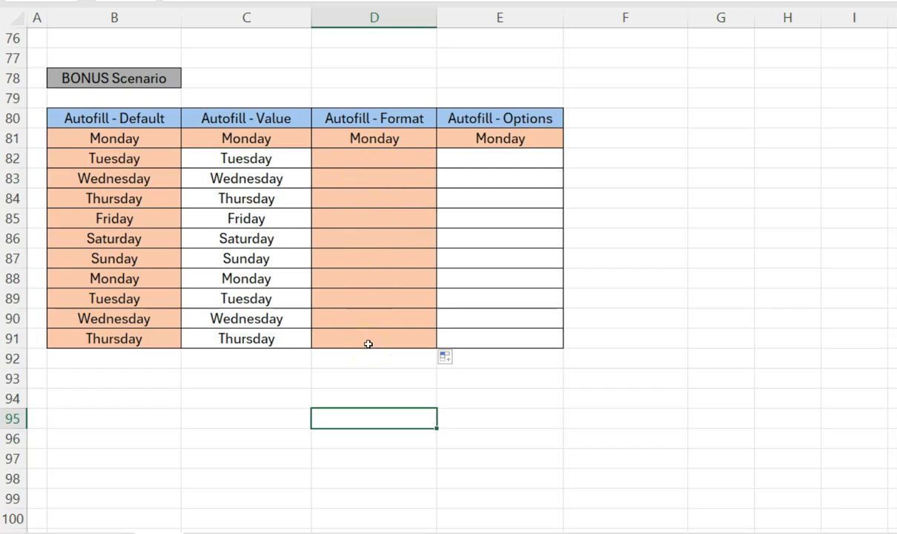
Autofill the Autofill - Options column from Monday in E81 down to E91, using the Fill Weekdays option.
{"action": "left_click", "coordinate": [535, 140]}
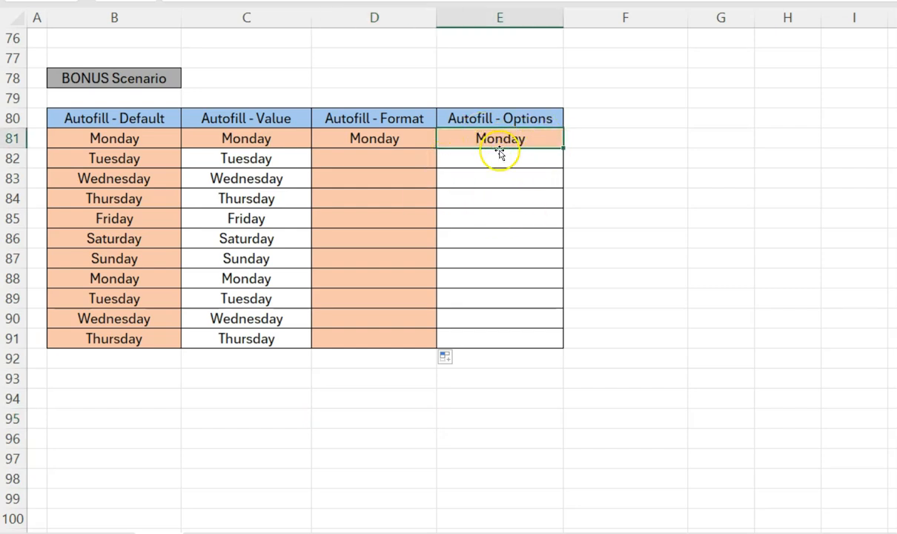
{"action": "left_click", "coordinate": [532, 191]}
{"action": "left_click", "coordinate": [537, 237]}
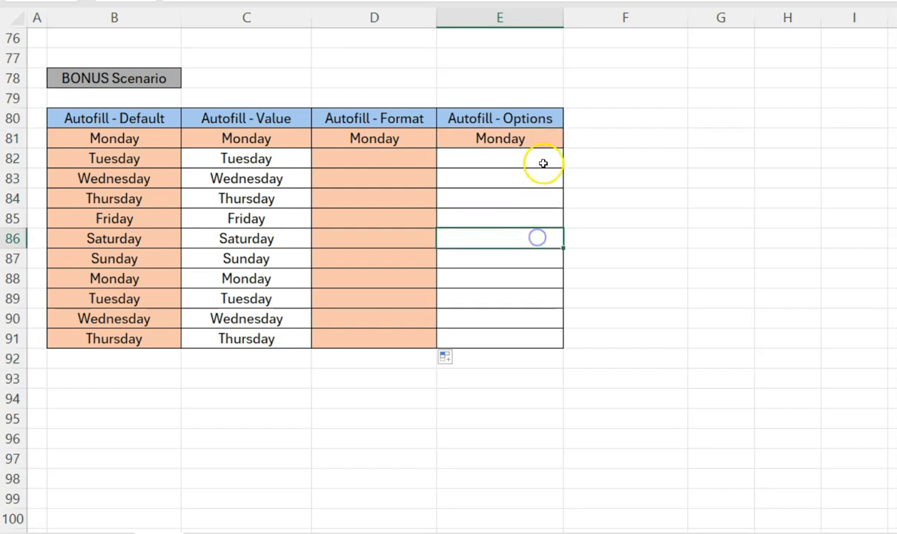
{"action": "left_click", "coordinate": [537, 140]}
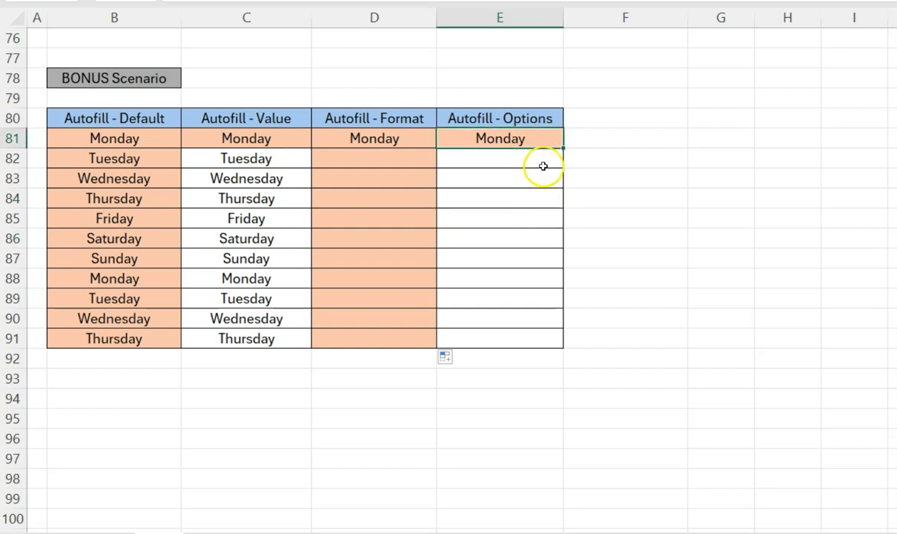
{"action": "left_click_drag", "start_coordinate": [563, 146], "coordinate": [576, 348]}
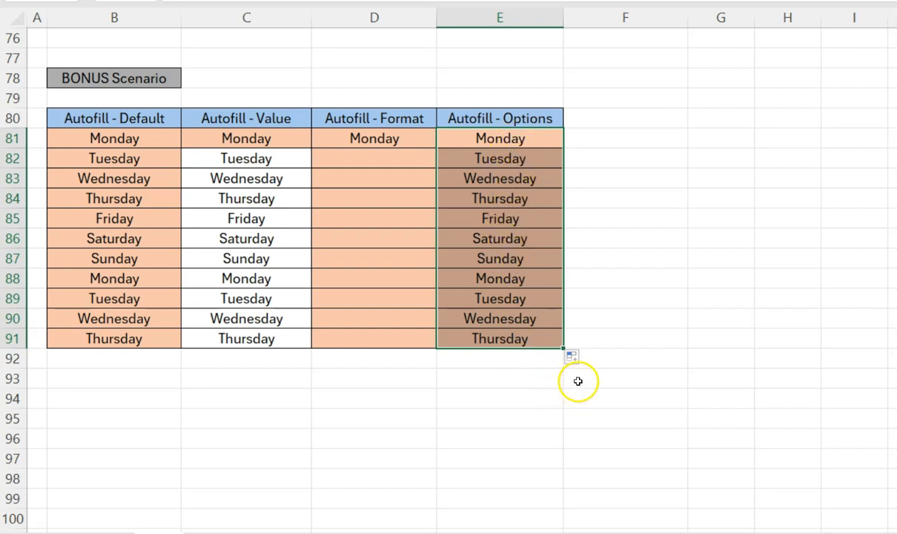
{"action": "left_click", "coordinate": [575, 359]}
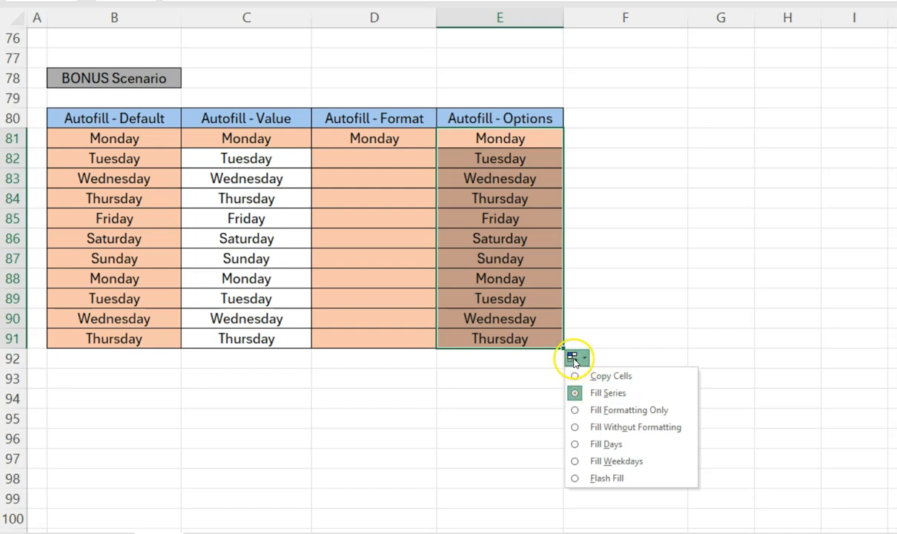
{"action": "left_click", "coordinate": [595, 464]}
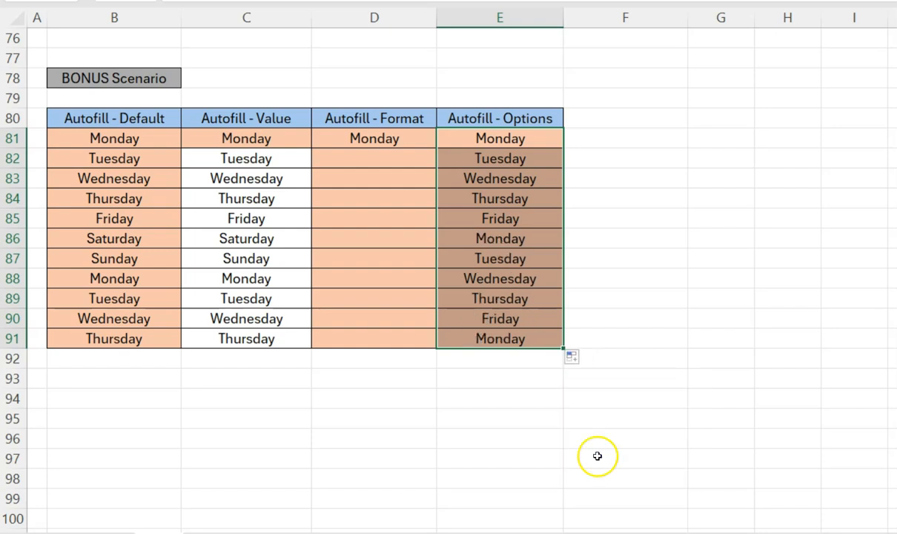
Examine the day sequence in E81 to E91 of the Autofill - Options column, especially the days following Friday.
{"action": "left_click", "coordinate": [522, 276]}
{"action": "left_click", "coordinate": [524, 258]}
{"action": "left_click", "coordinate": [524, 237]}
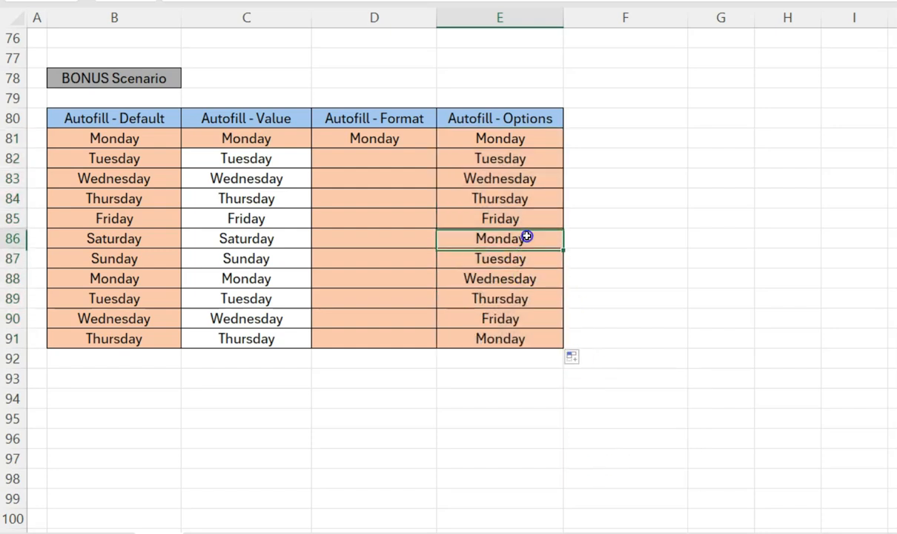
{"action": "left_click", "coordinate": [535, 223]}
{"action": "left_click", "coordinate": [535, 261]}
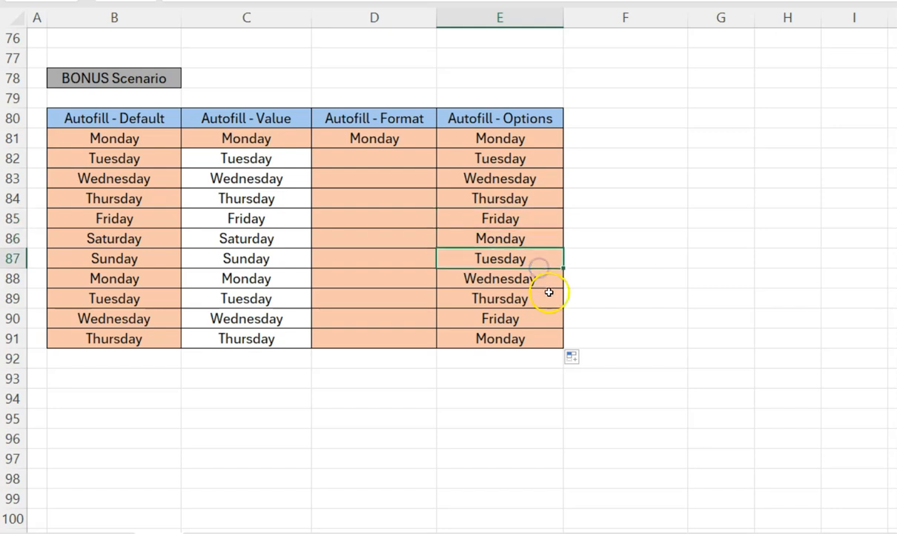
{"action": "left_click_drag", "start_coordinate": [531, 141], "coordinate": [525, 336]}
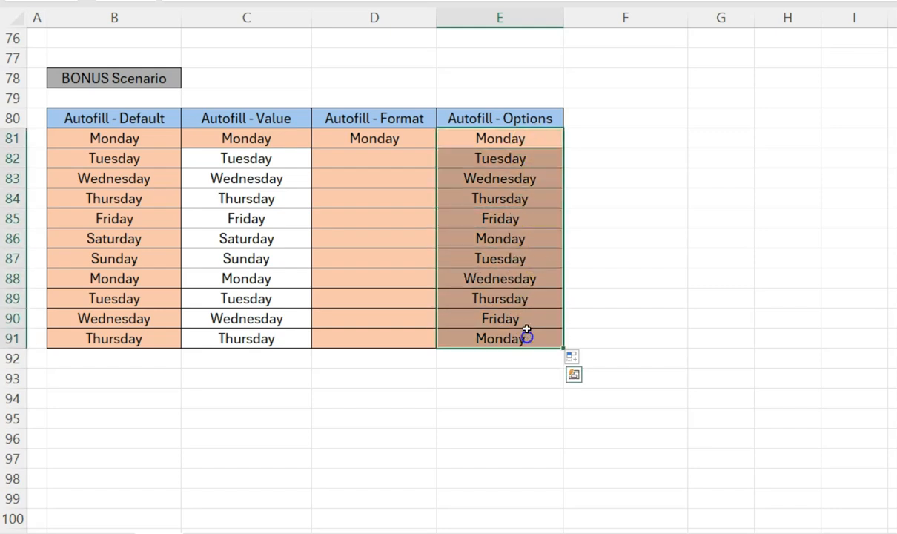
{"action": "left_click", "coordinate": [557, 266]}
{"action": "left_click", "coordinate": [617, 268]}
{"action": "left_click", "coordinate": [618, 236]}
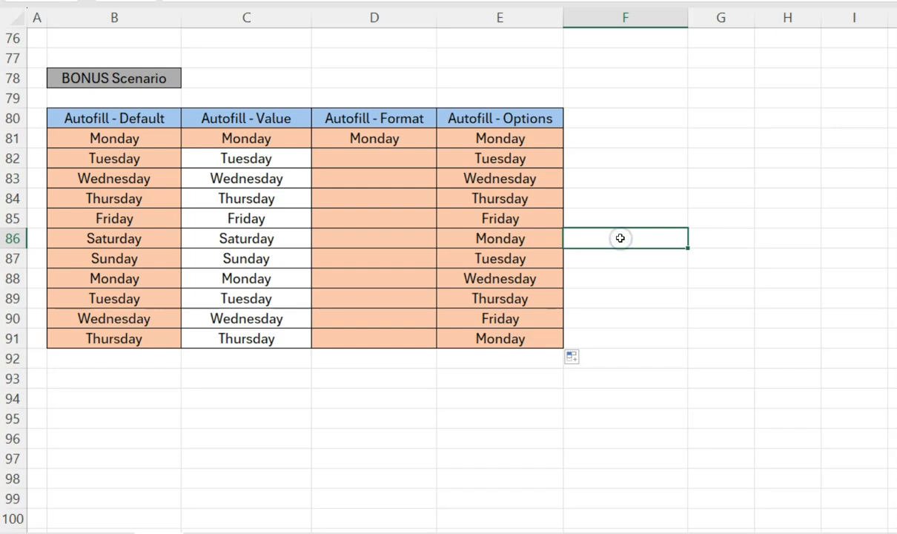
{"action": "left_click", "coordinate": [568, 237]}
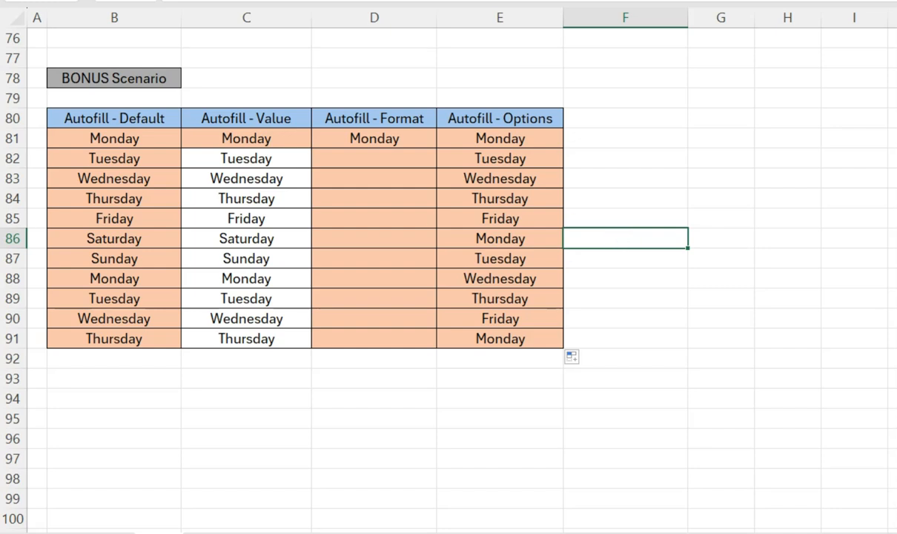